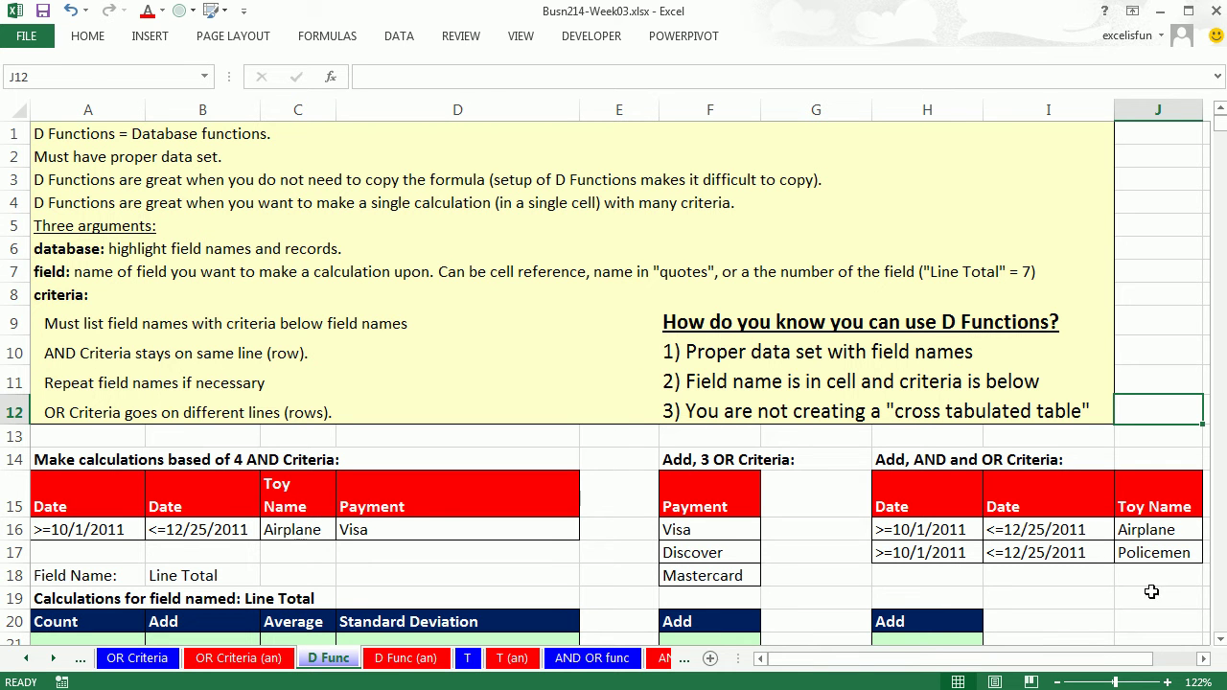
Review the D function usage rules, the criteria blocks, the result cells and the data set on the D Func sheet
{"action": "left_click", "coordinate": [1219, 639]}
{"action": "left_click", "coordinate": [1219, 640]}
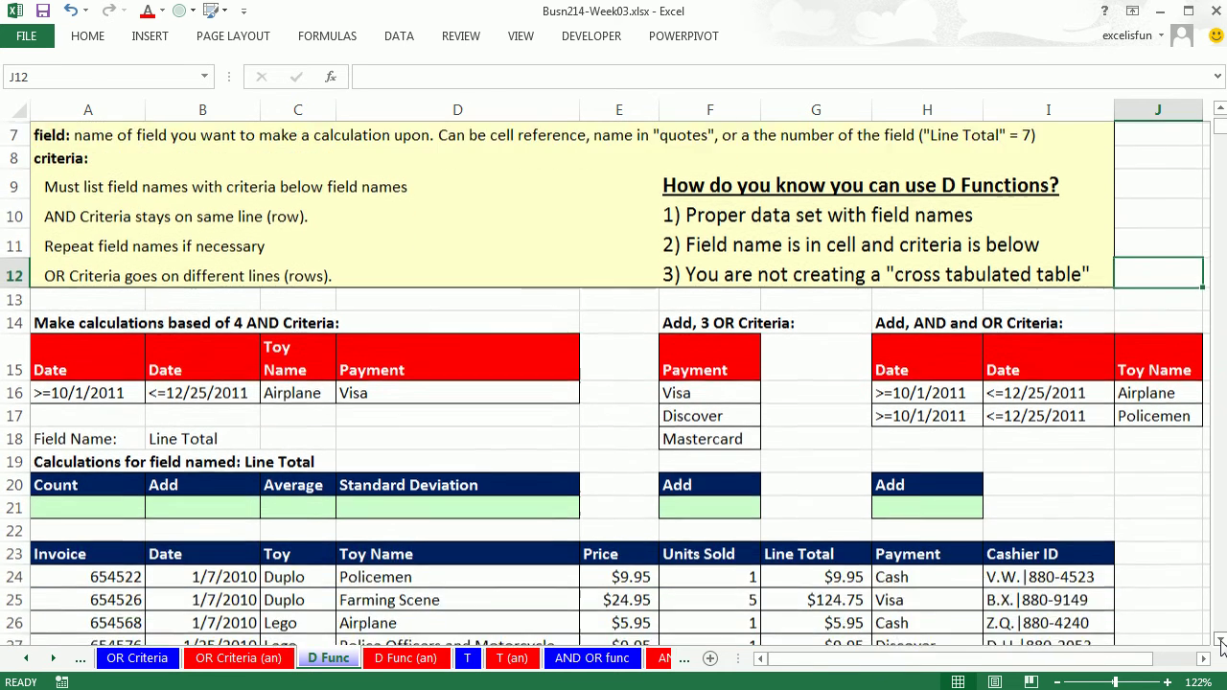
{"action": "left_click", "coordinate": [1220, 640]}
{"action": "left_click", "coordinate": [1220, 640]}
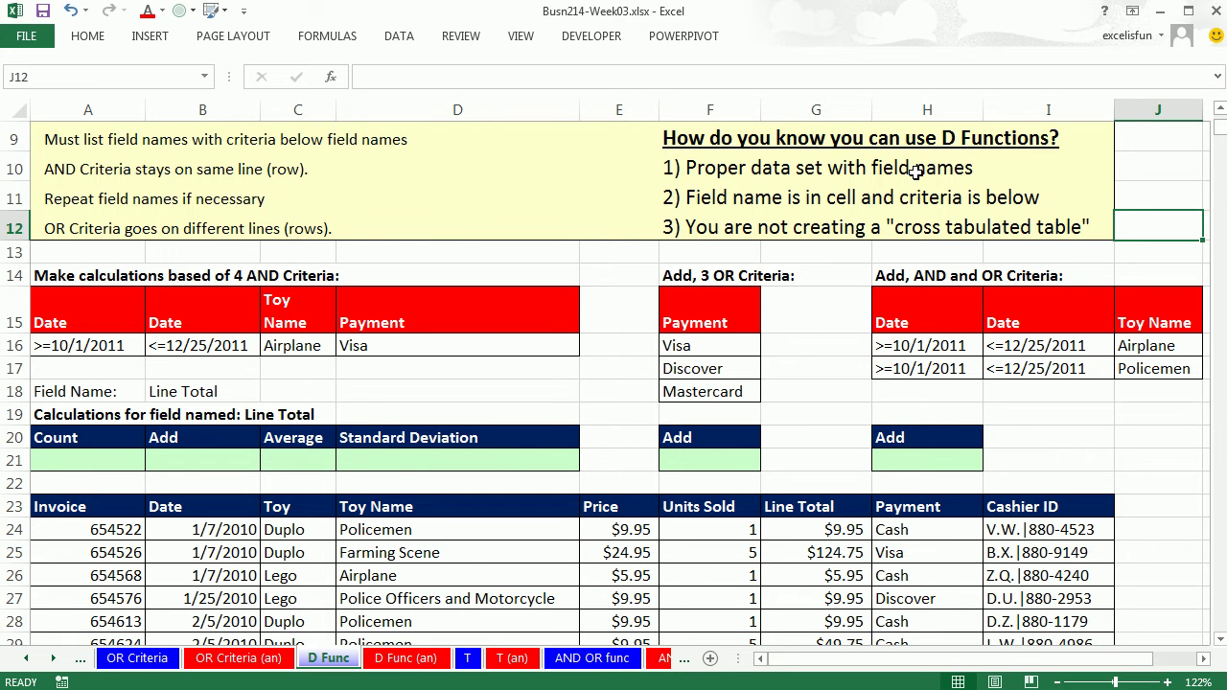
{"action": "left_click", "coordinate": [730, 308]}
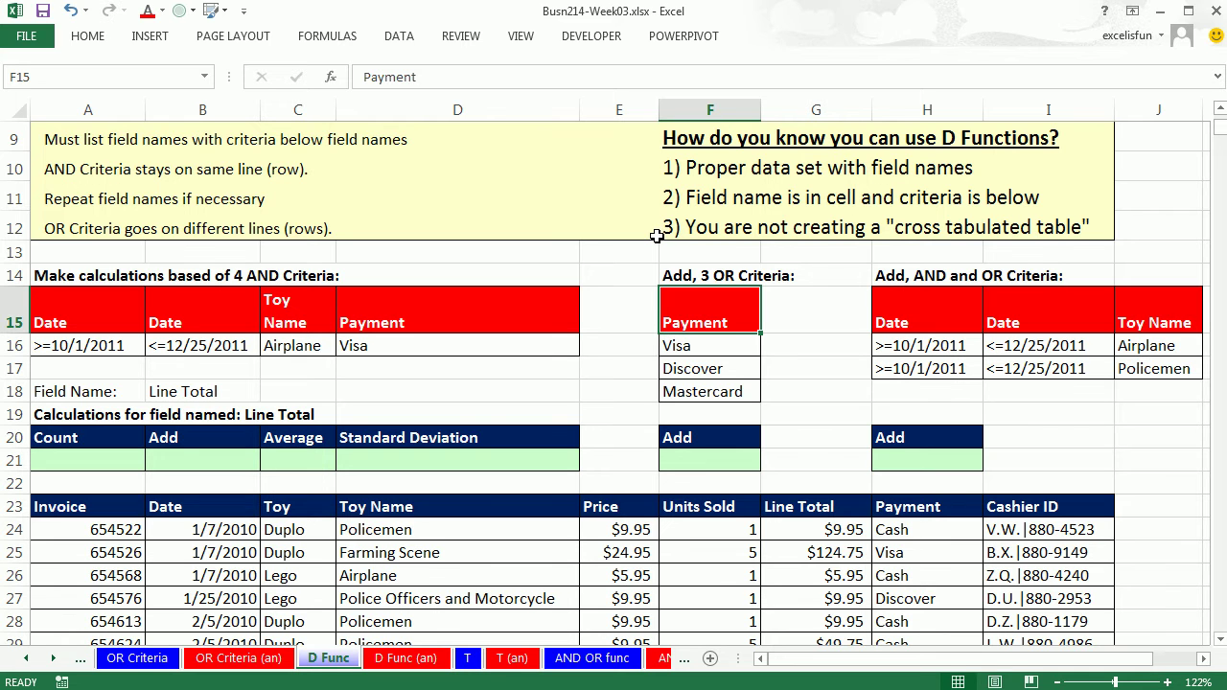
{"action": "left_click", "coordinate": [716, 460]}
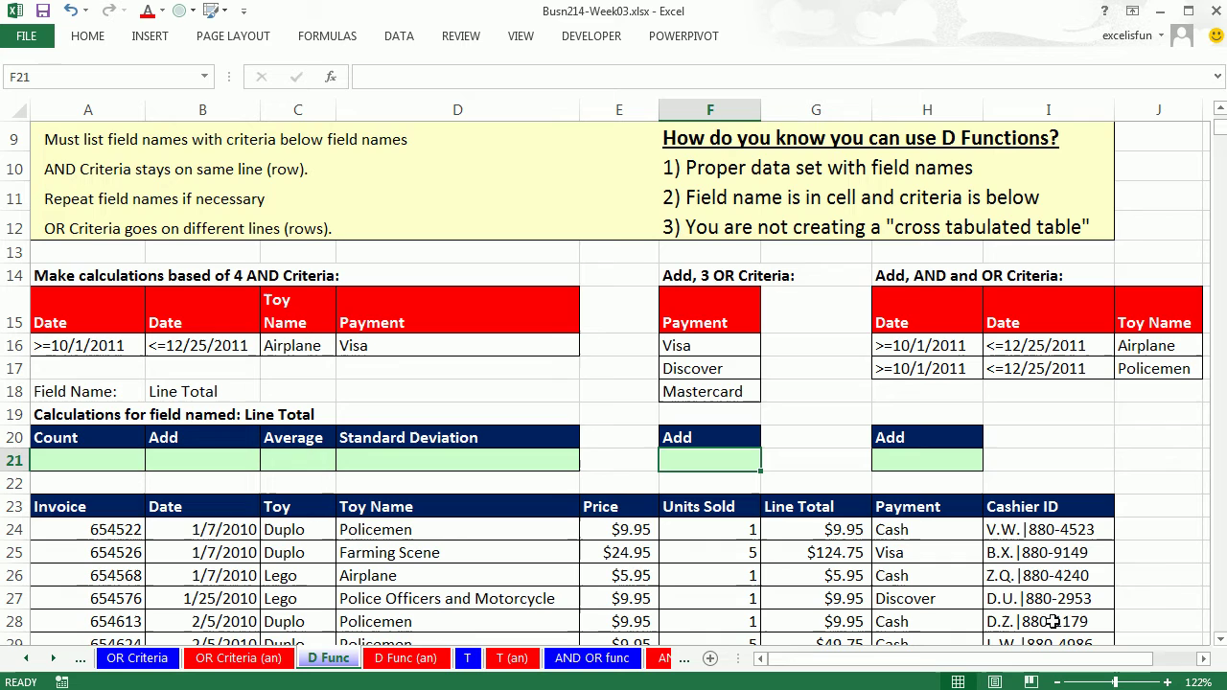
{"action": "left_click", "coordinate": [1220, 638]}
{"action": "left_click", "coordinate": [1220, 639]}
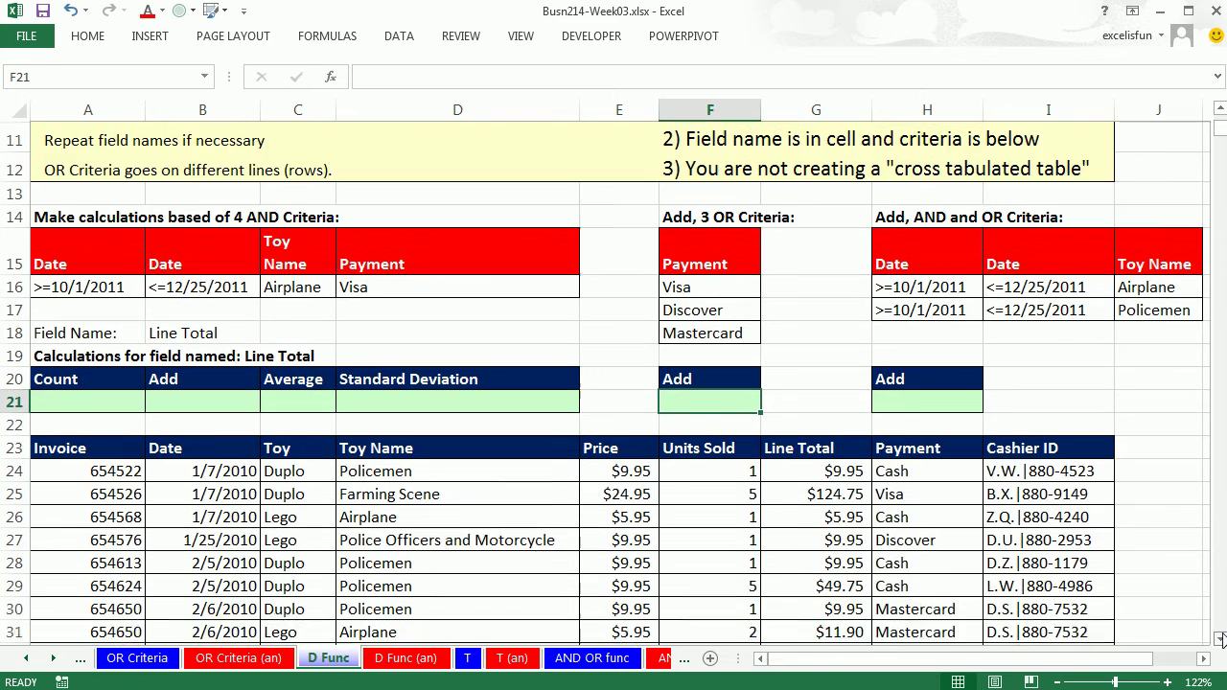
{"action": "left_click", "coordinate": [1220, 639]}
{"action": "left_click", "coordinate": [1219, 639]}
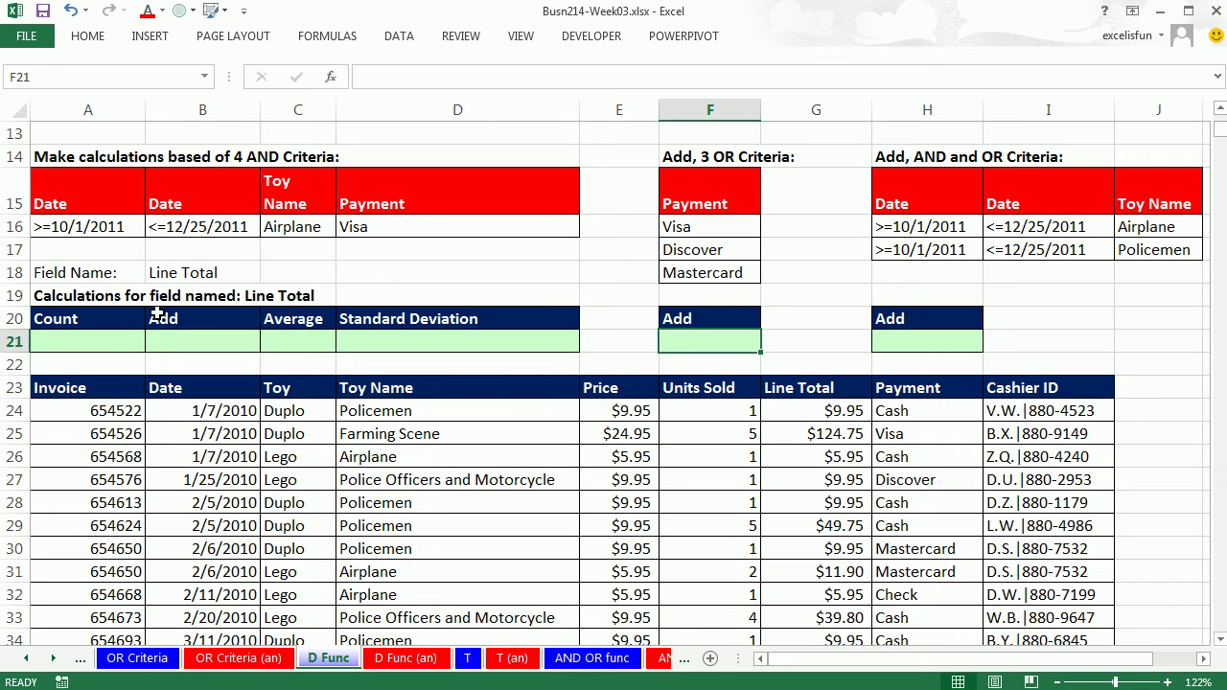
Examine the Date, Toy Name and Payment headers of the four AND criteria, the two date limits and the data set's Date field
{"action": "left_click", "coordinate": [87, 339]}
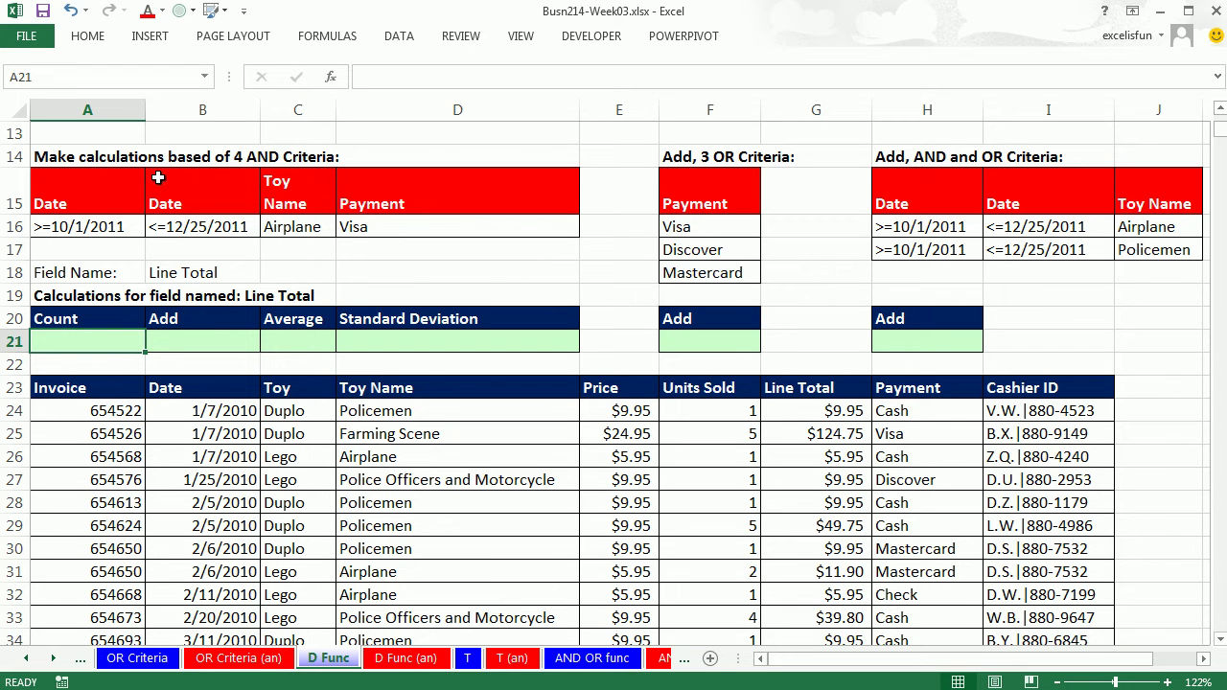
{"action": "left_click", "coordinate": [77, 192]}
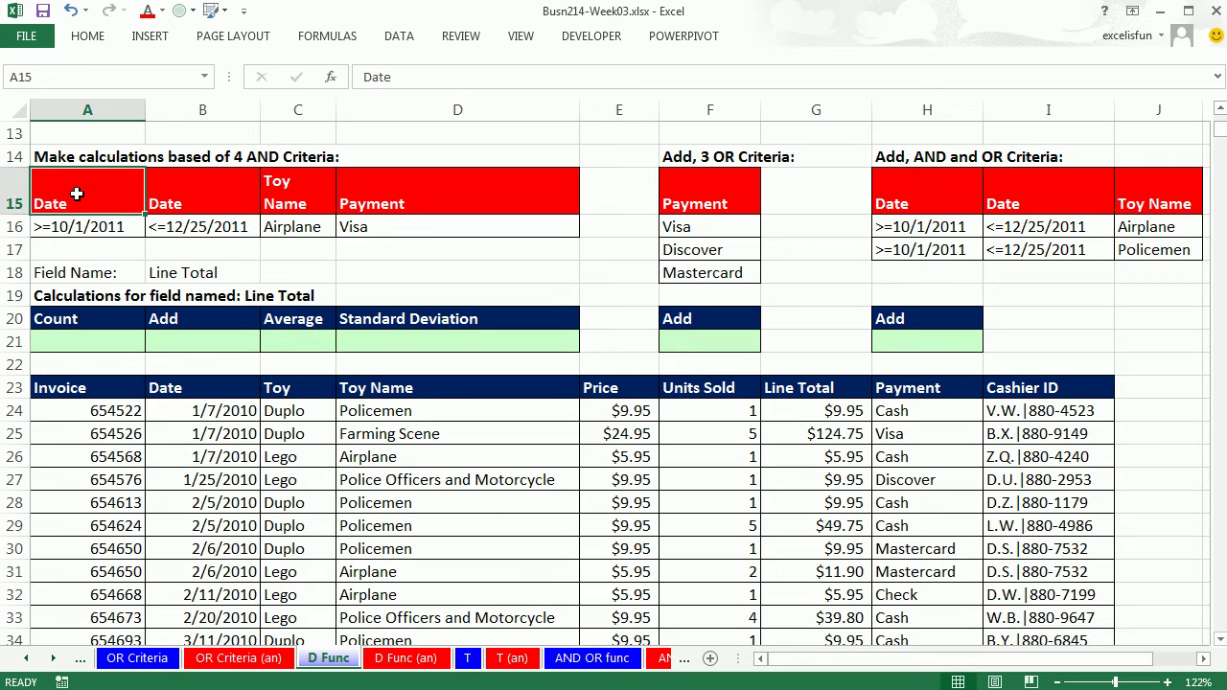
{"action": "left_click", "coordinate": [160, 189]}
{"action": "left_click", "coordinate": [172, 388]}
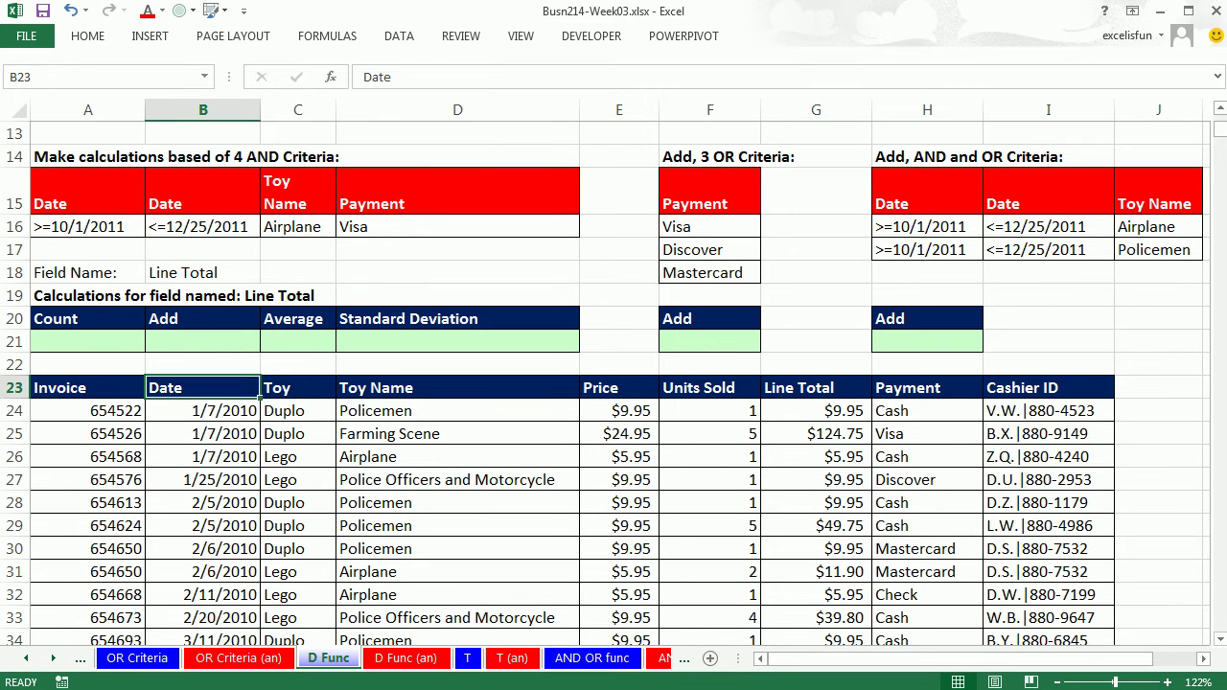
{"action": "left_click", "coordinate": [86, 190]}
{"action": "left_click", "coordinate": [180, 200]}
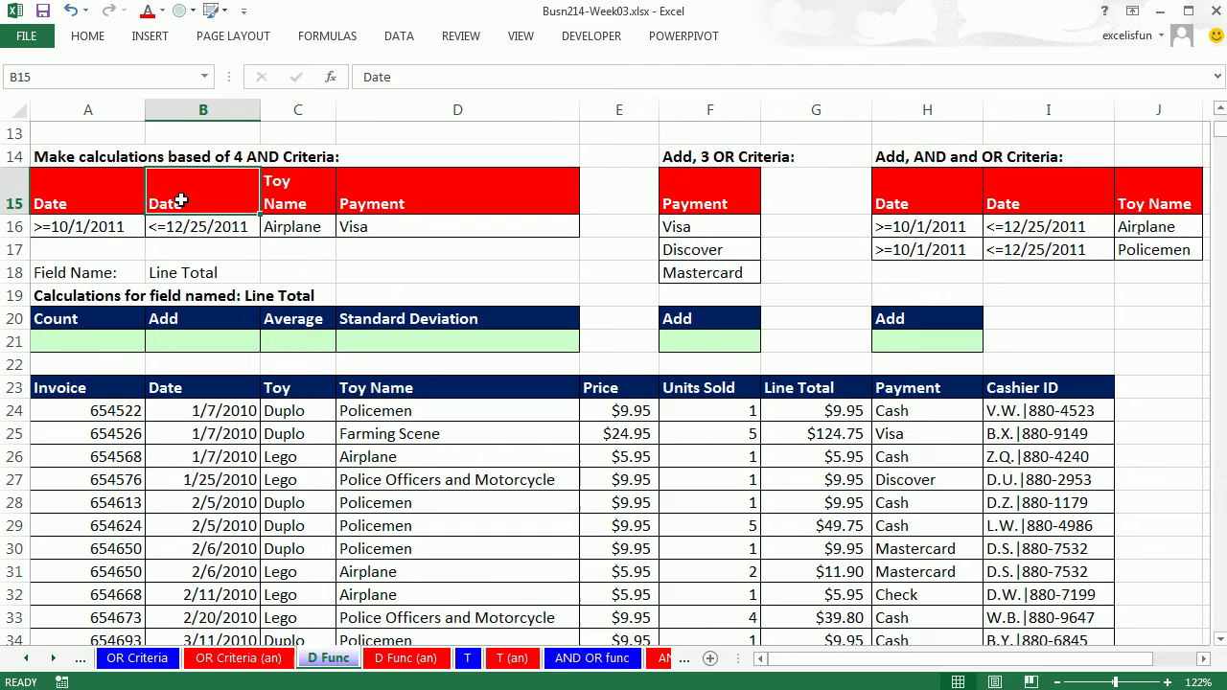
{"action": "left_click", "coordinate": [81, 228]}
{"action": "left_click", "coordinate": [181, 230]}
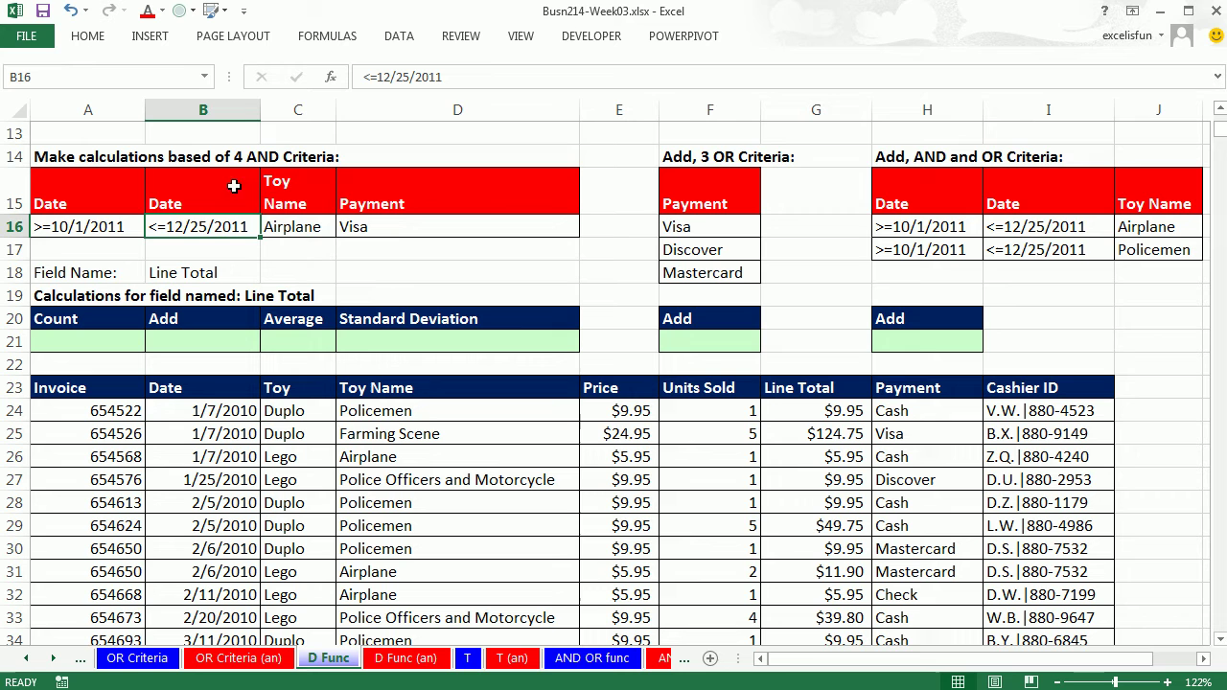
{"action": "left_click", "coordinate": [106, 203]}
{"action": "left_click", "coordinate": [213, 204]}
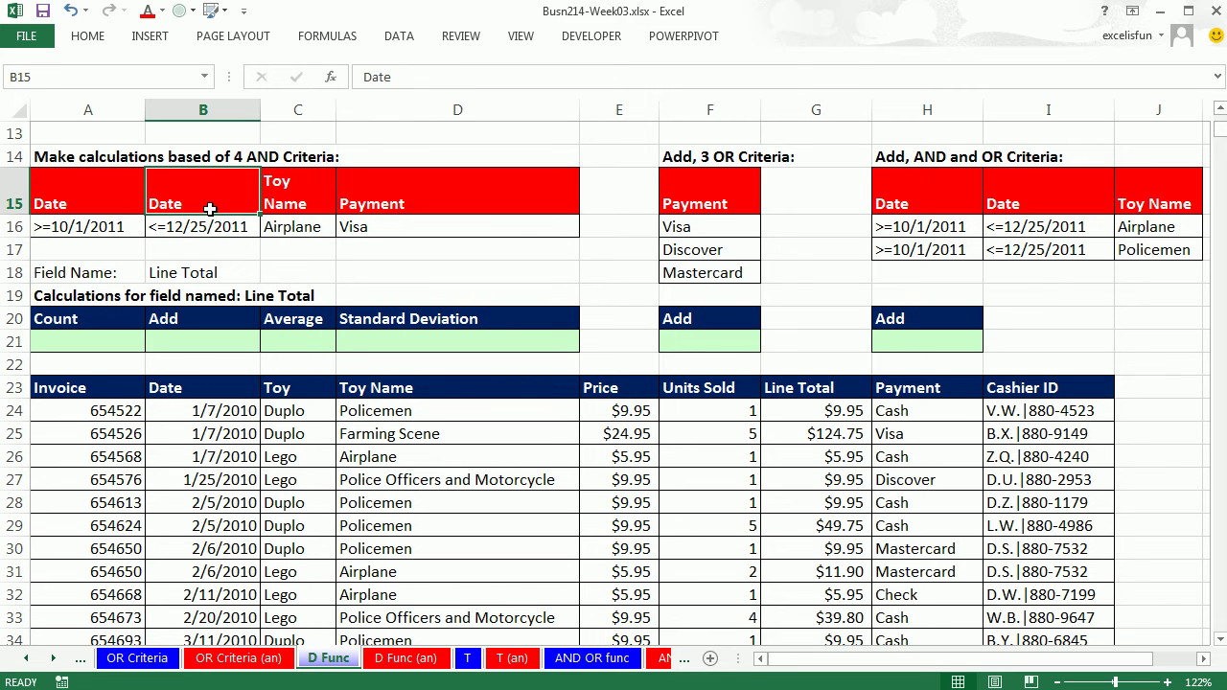
{"action": "left_click", "coordinate": [298, 200]}
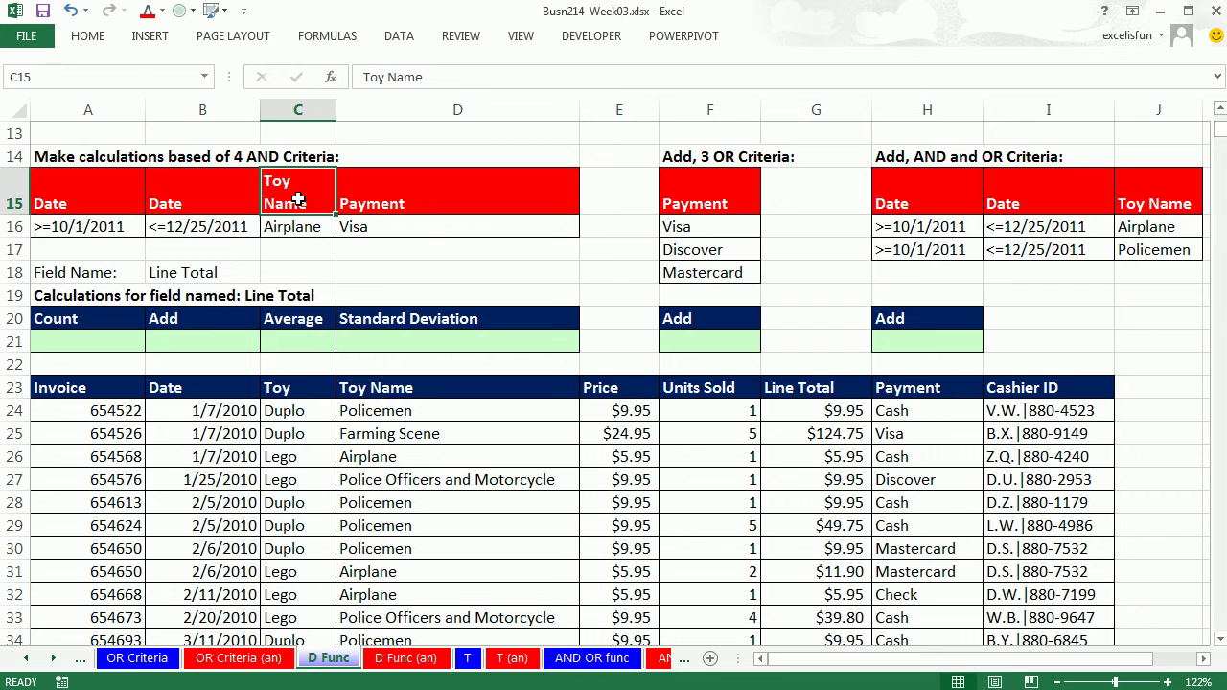
{"action": "left_click", "coordinate": [393, 195]}
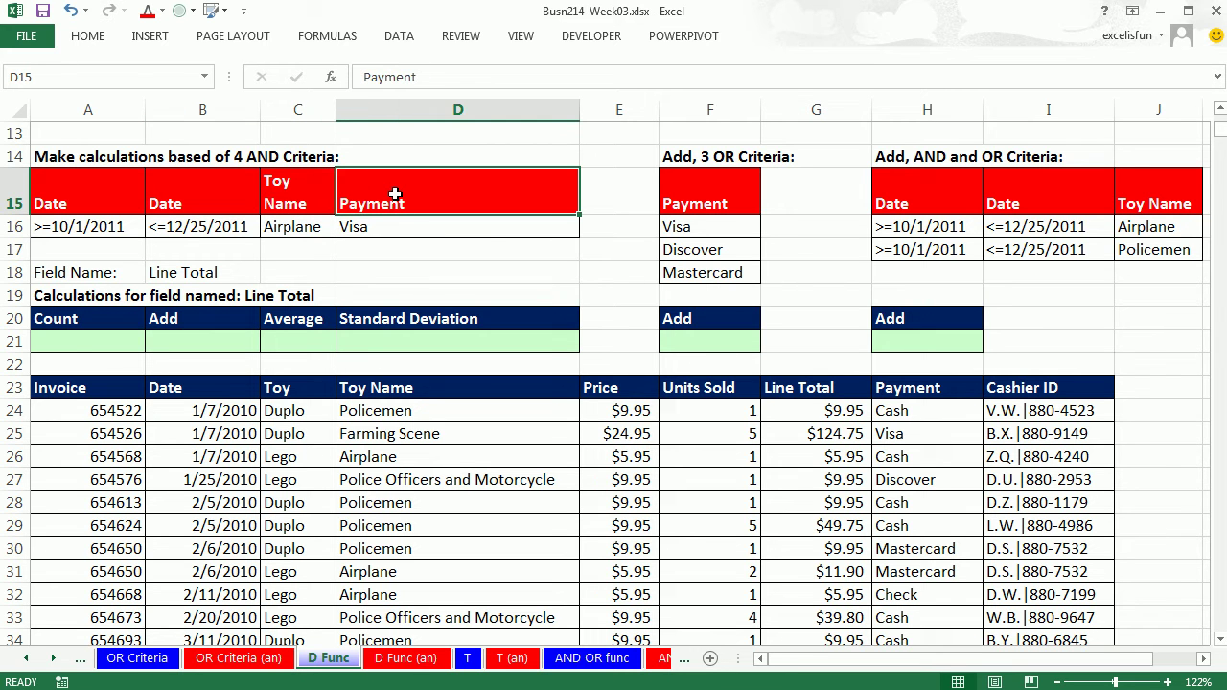
Start a DCOUNT formula in A21 under Count, with the whole data set A23:I1023 as the database argument
{"action": "left_click", "coordinate": [87, 341]}
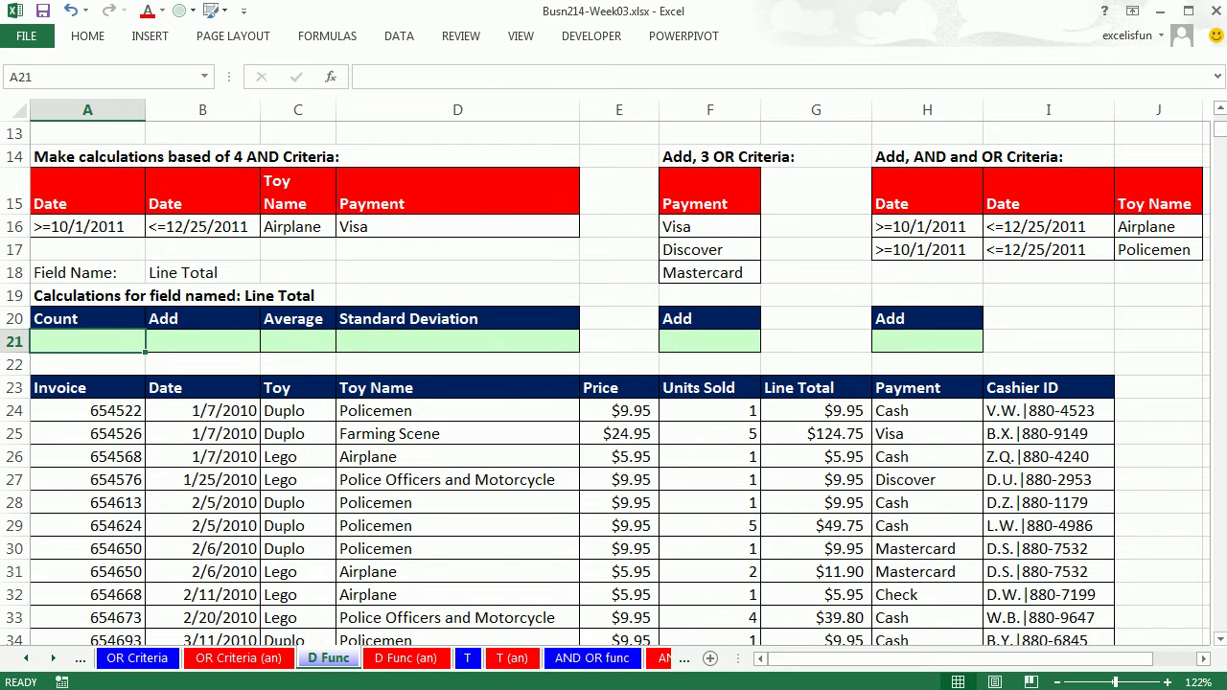
{"action": "mouse_move", "coordinate": [496, 689]}
{"action": "type", "text": "="}
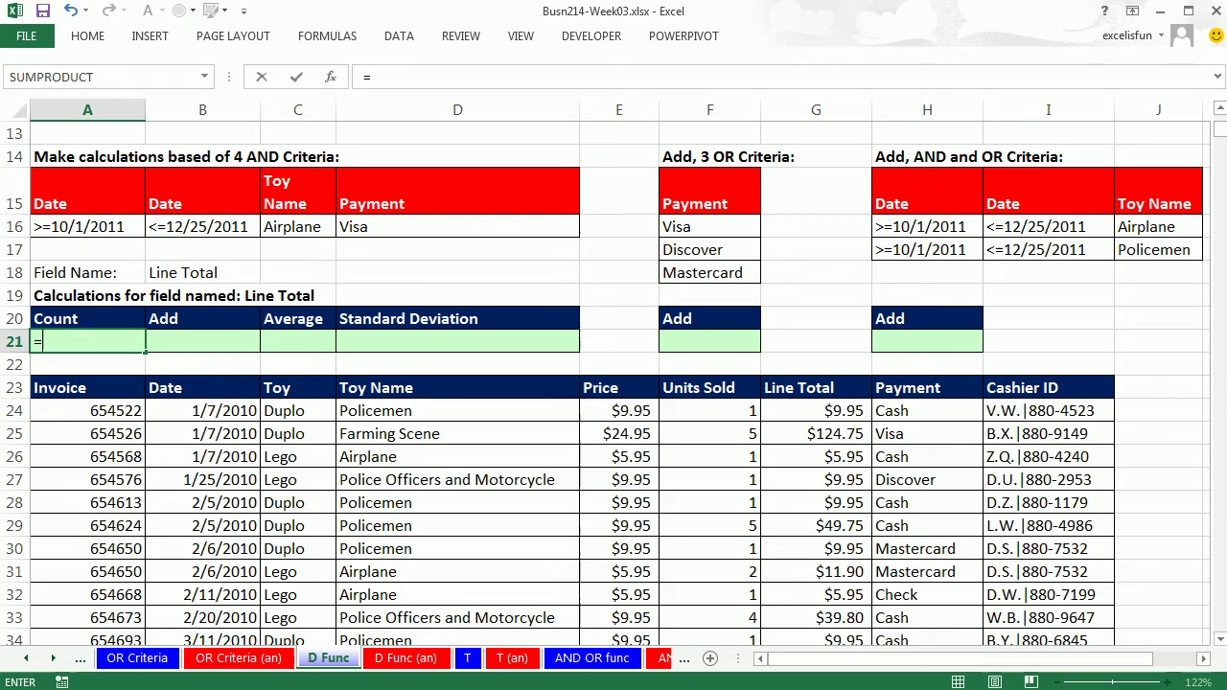
{"action": "type", "text": "d"}
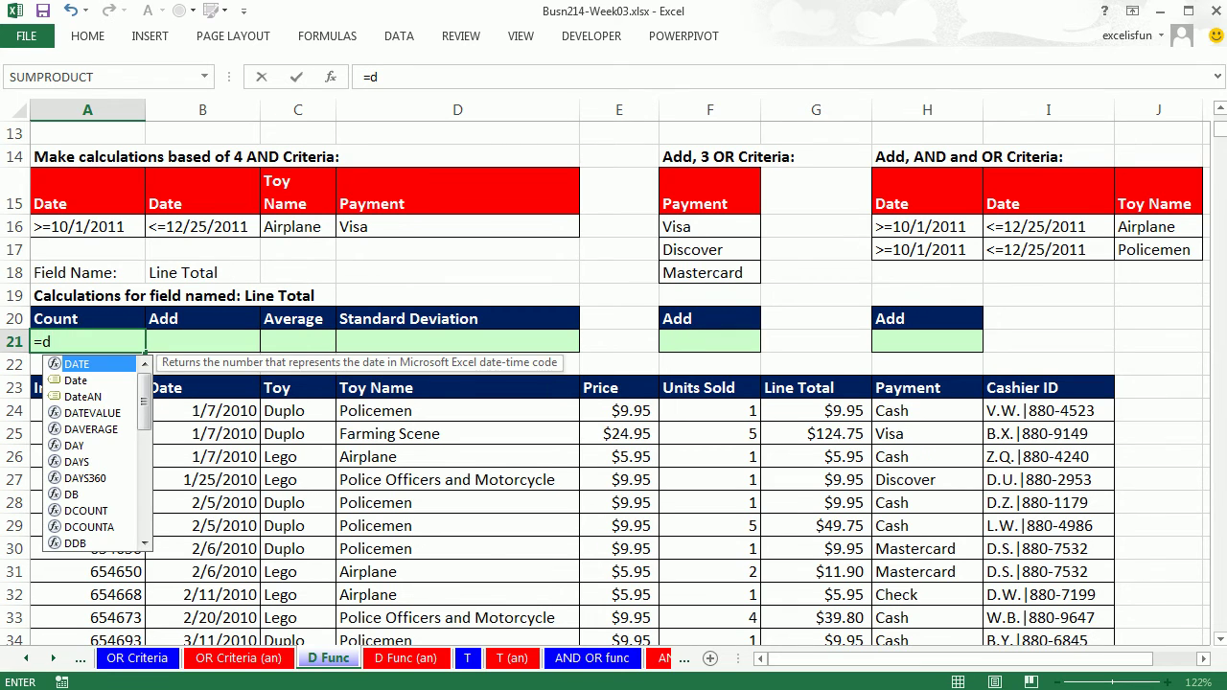
{"action": "type", "text": "c"}
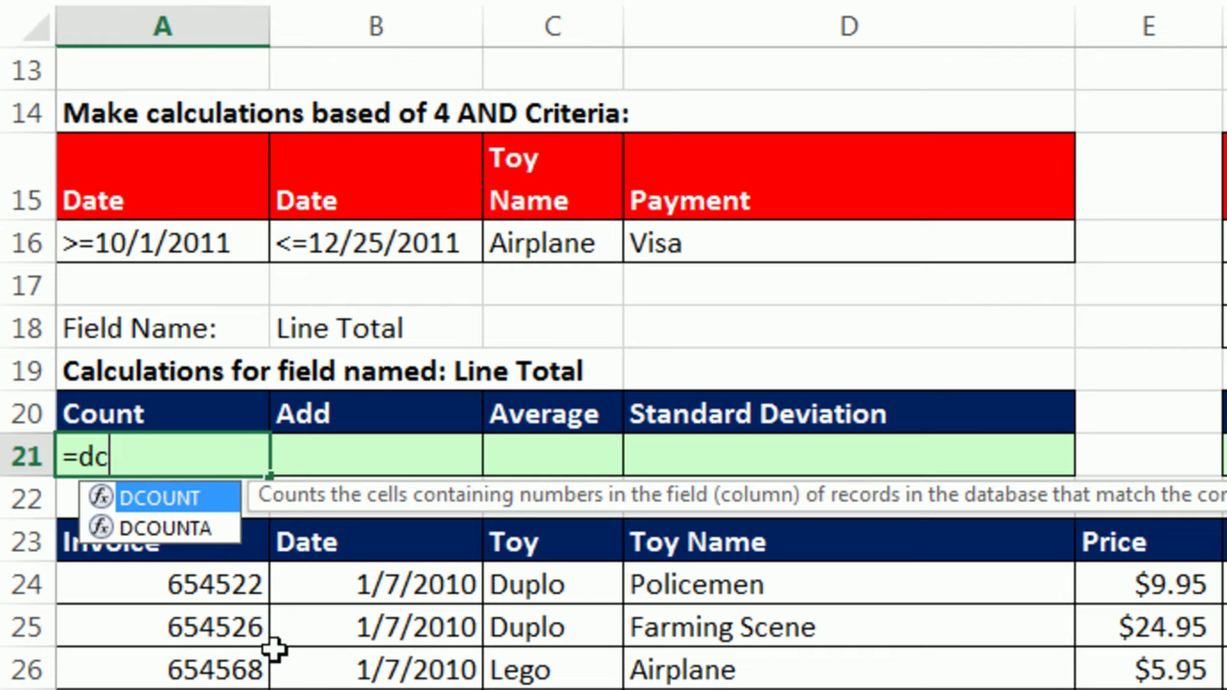
{"action": "key", "text": "Tab"}
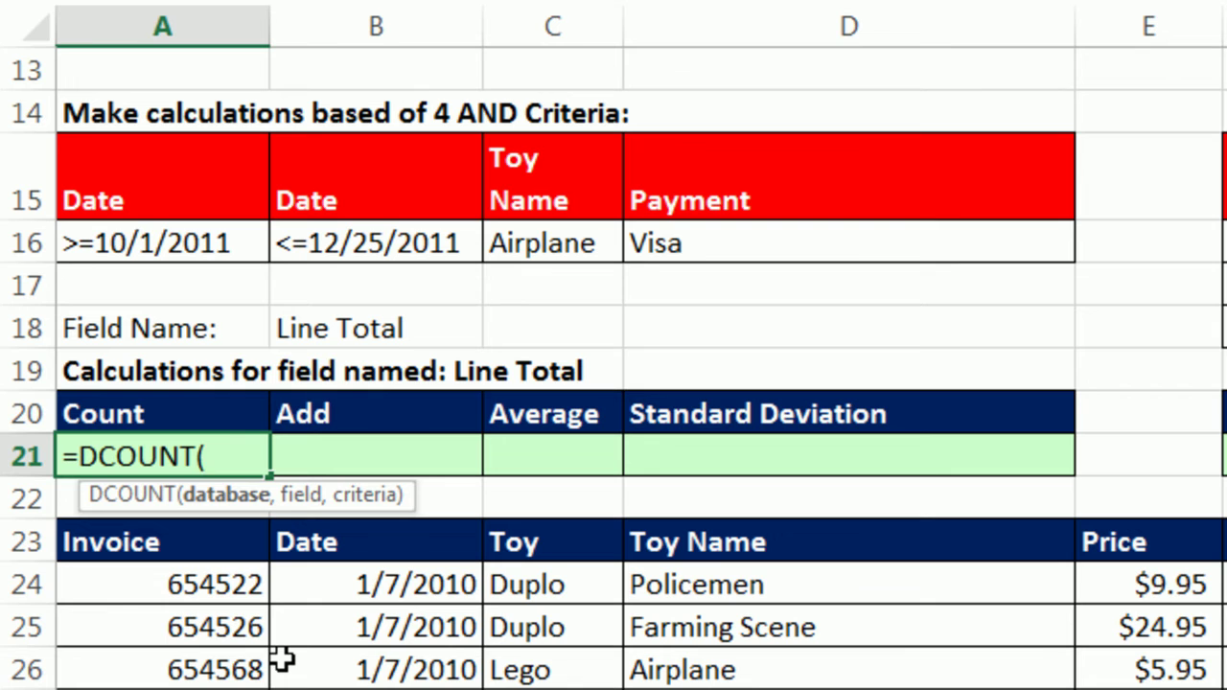
{"action": "left_click", "coordinate": [201, 539]}
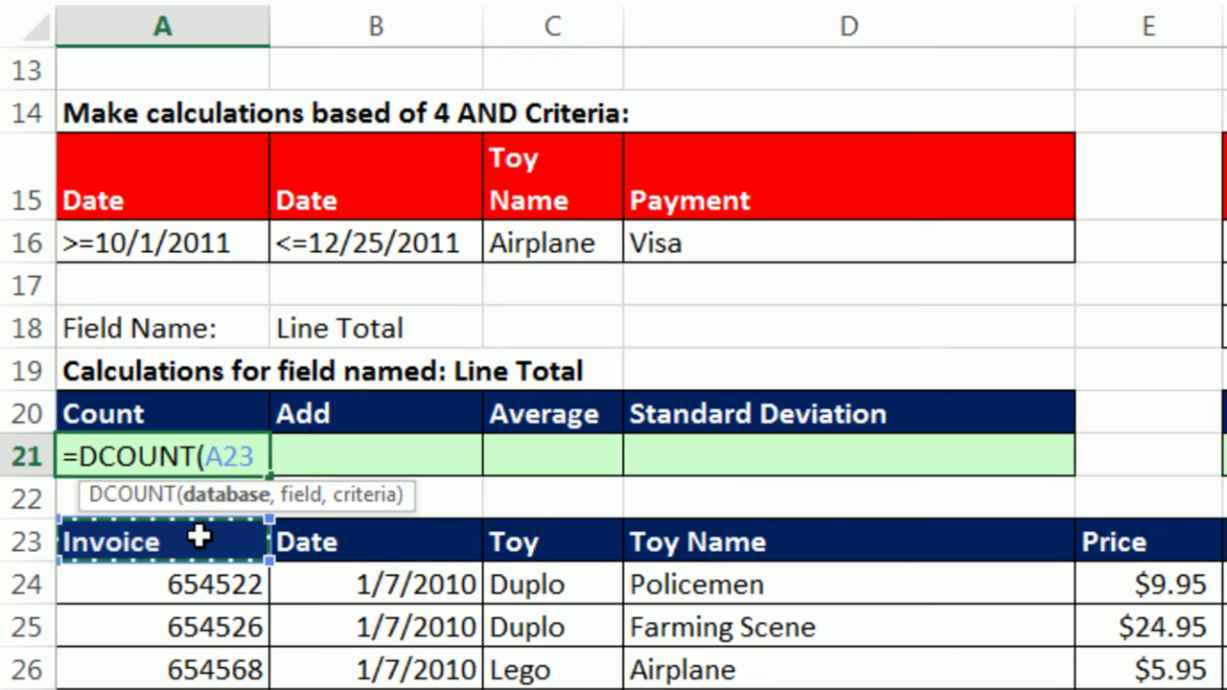
{"action": "key", "text": "ctrl+shift+Right"}
{"action": "key", "text": "ctrl+shift+Down"}
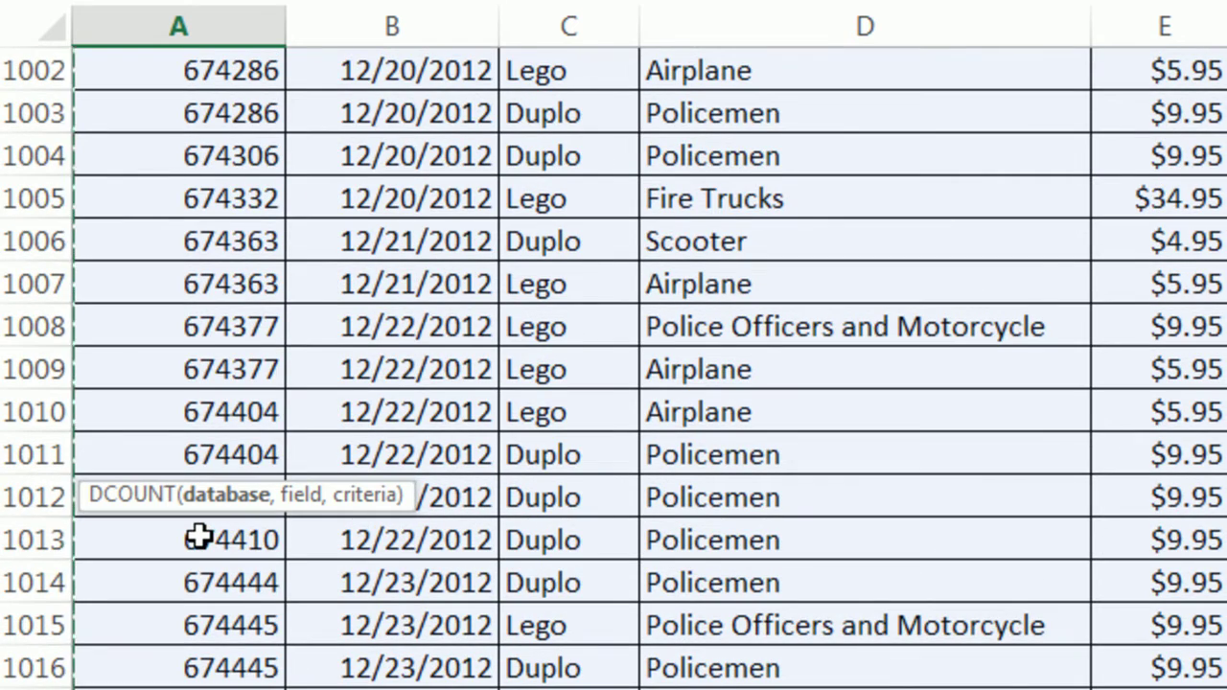
{"action": "key", "text": "ctrl+BackSpace"}
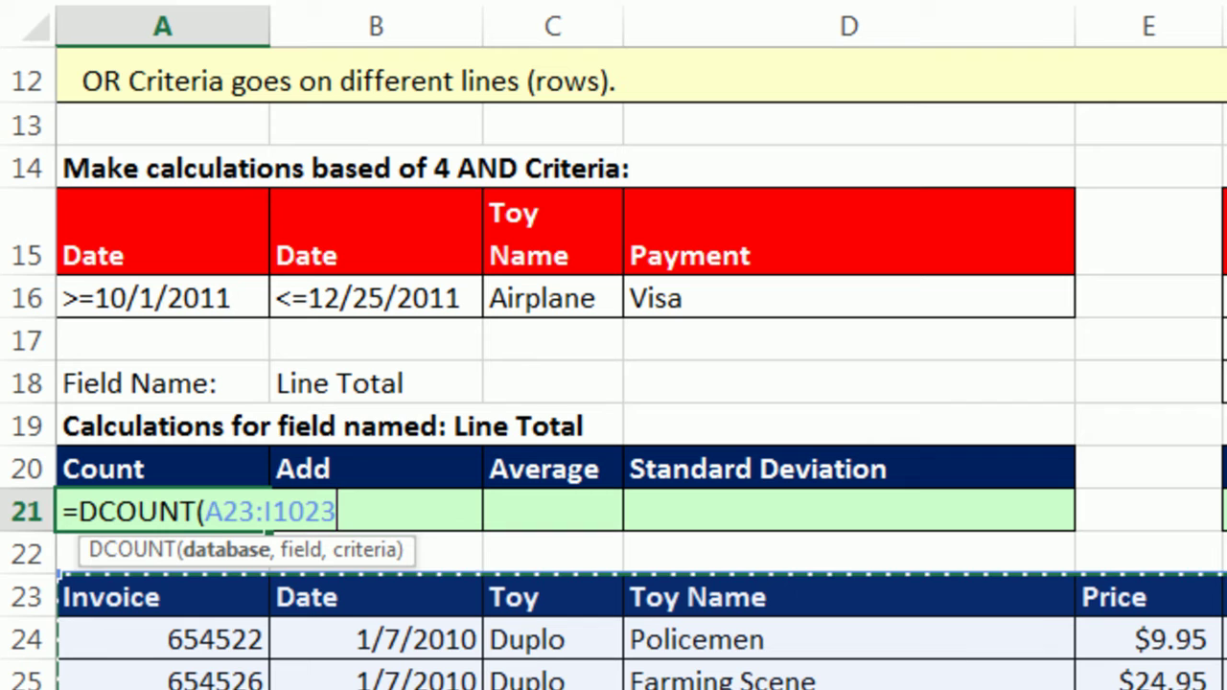
{"action": "type", "text": ","}
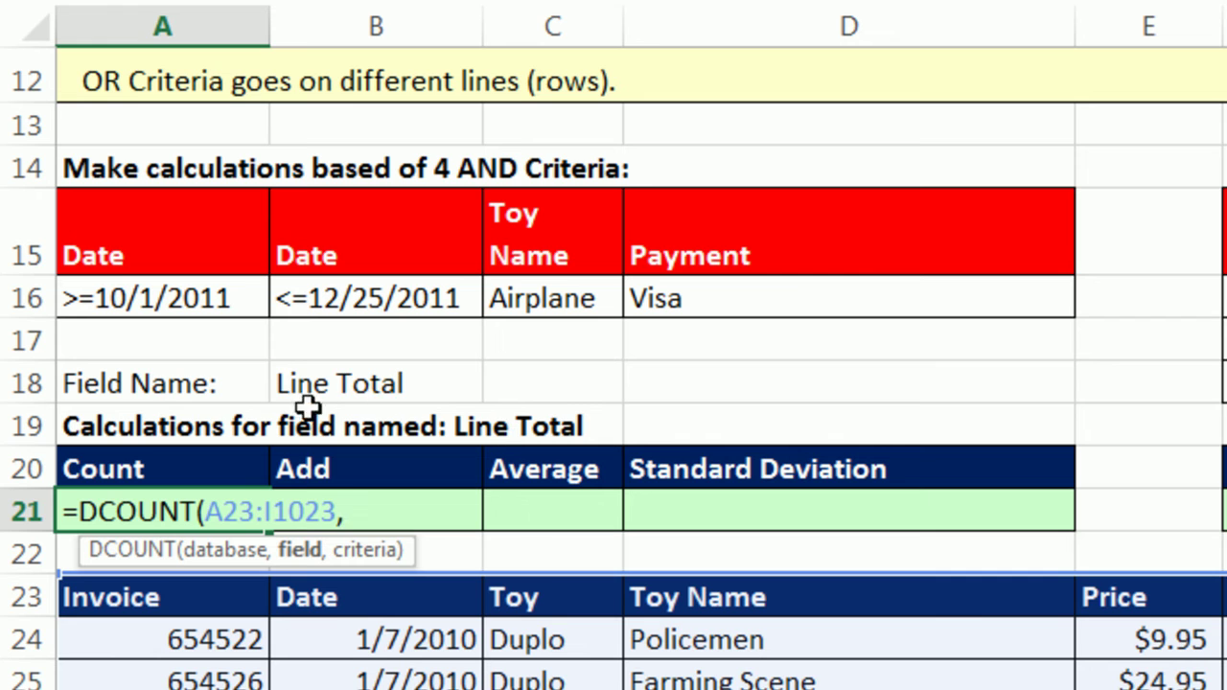
Try B18, "Line Total" and 7 in turn as the DCOUNT field argument, clearing each one
{"action": "left_click", "coordinate": [342, 382]}
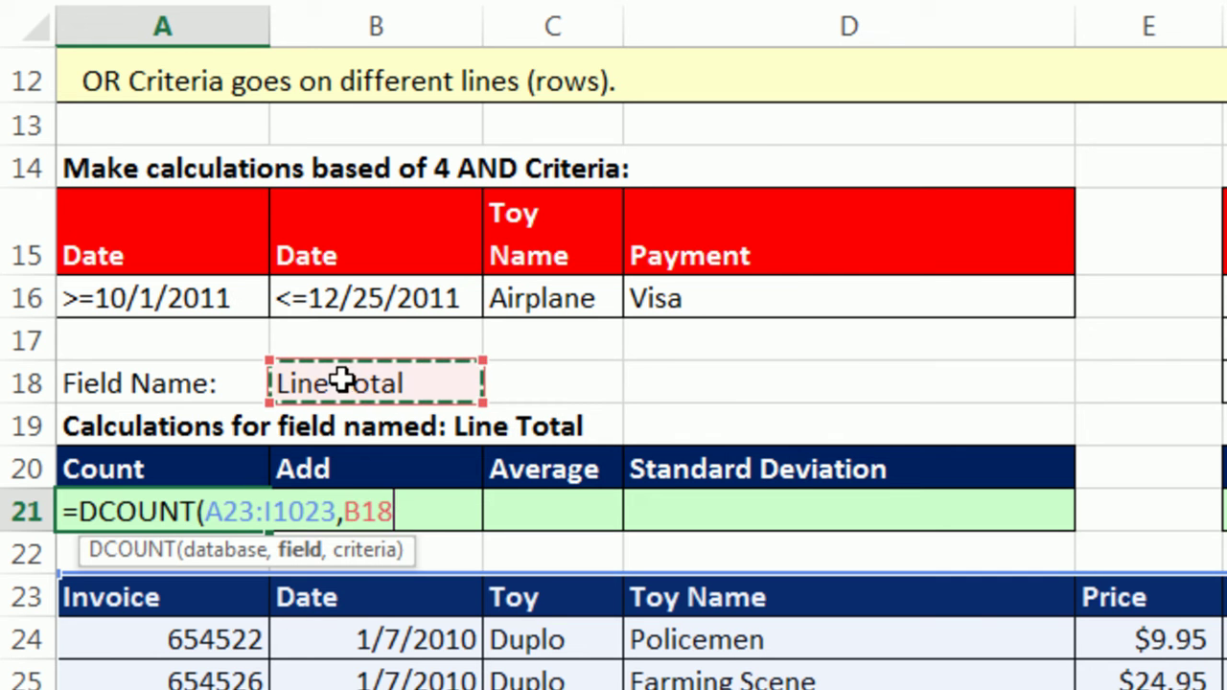
{"action": "key", "text": "BackSpace"}
{"action": "key", "text": "BackSpace"}
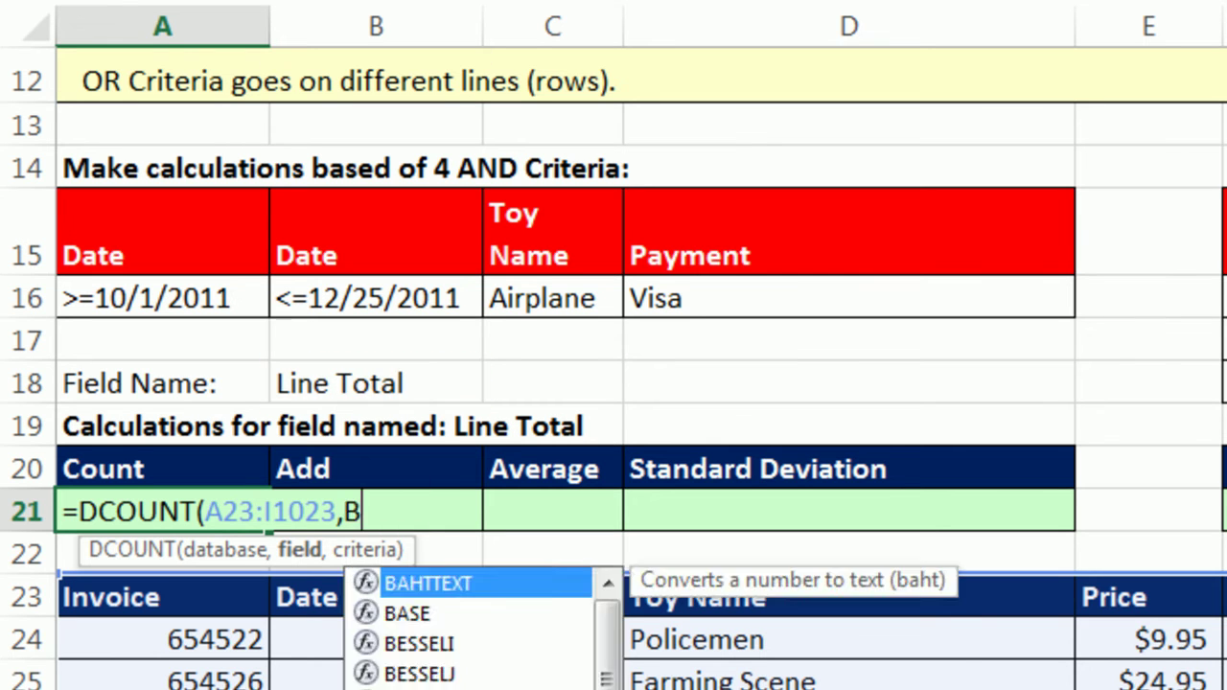
{"action": "key", "text": "BackSpace"}
{"action": "type", "text": "\"Lin"}
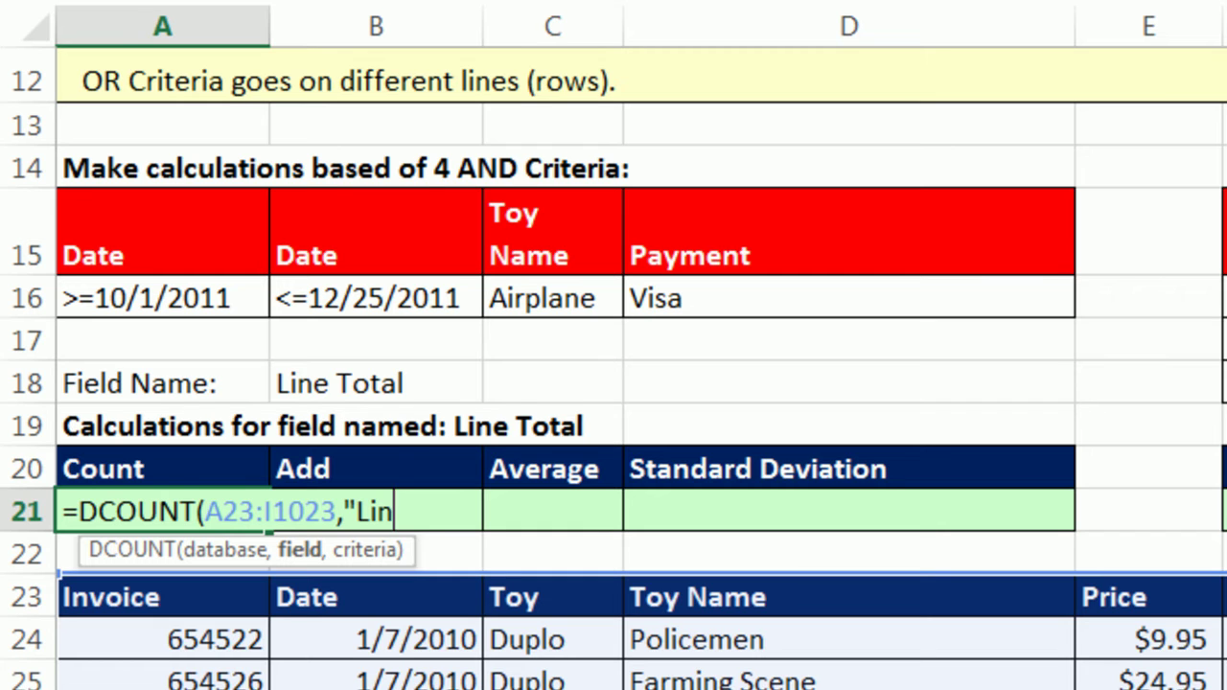
{"action": "type", "text": "e Total\""}
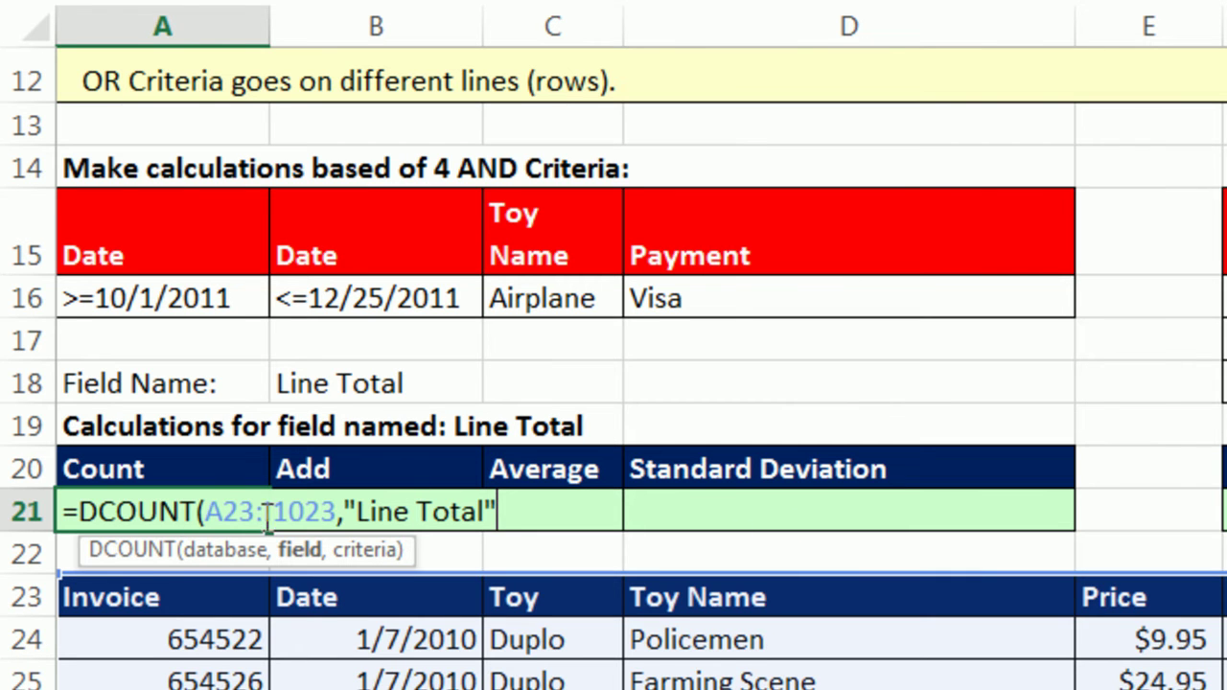
{"action": "key", "text": "BackSpace"}
{"action": "key", "text": "BackSpace"}
{"action": "key", "text": "BackSpace"}
{"action": "key", "text": "BackSpace"}
{"action": "key", "text": "BackSpace"}
{"action": "key", "text": "BackSpace"}
{"action": "key", "text": "BackSpace"}
{"action": "key", "text": "BackSpace"}
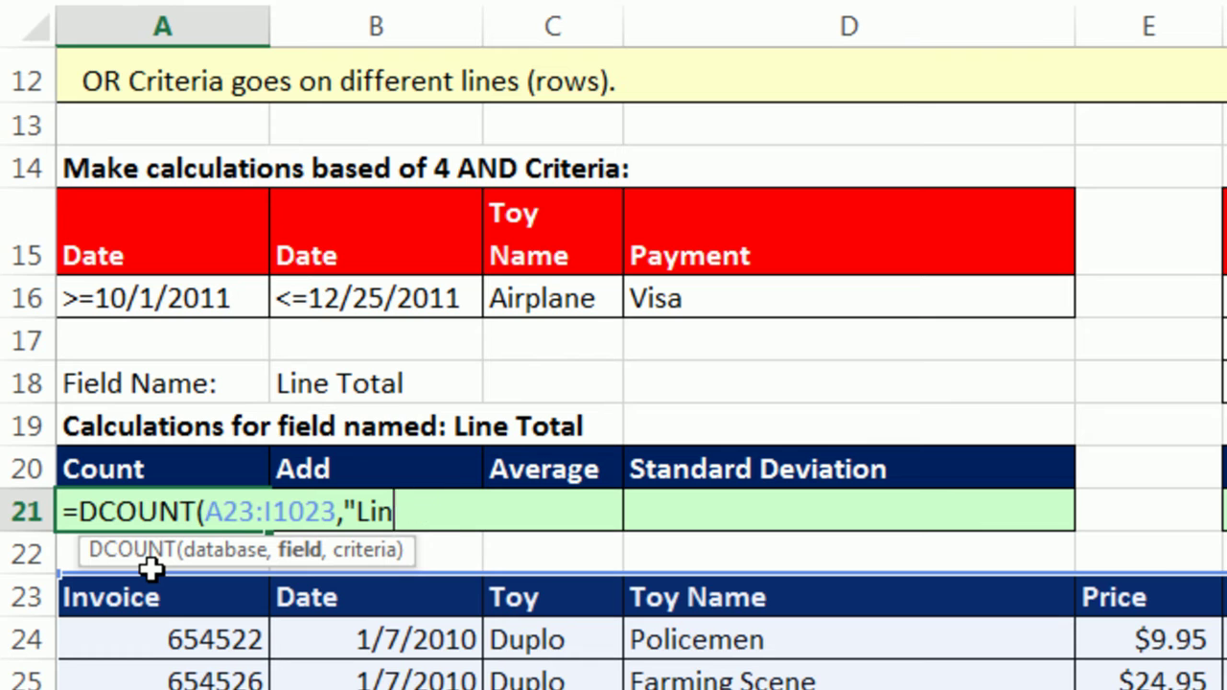
{"action": "key", "text": "BackSpace"}
{"action": "key", "text": "BackSpace"}
{"action": "key", "text": "BackSpace"}
{"action": "key", "text": "BackSpace"}
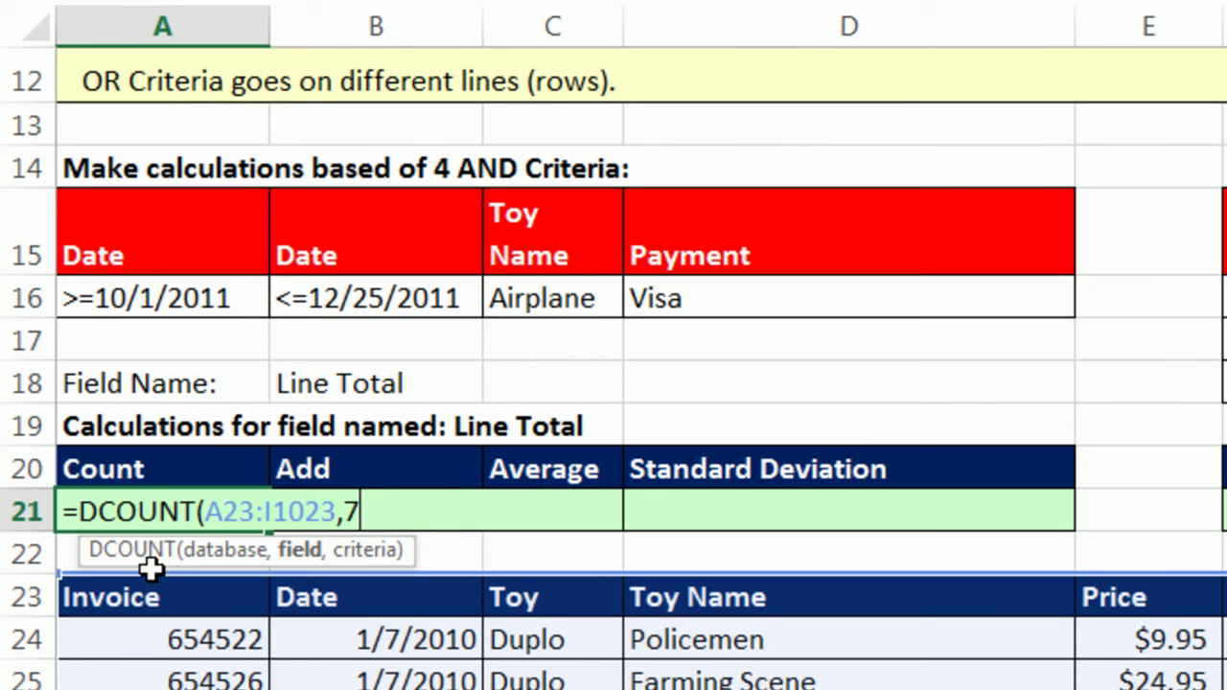
{"action": "key", "text": "BackSpace"}
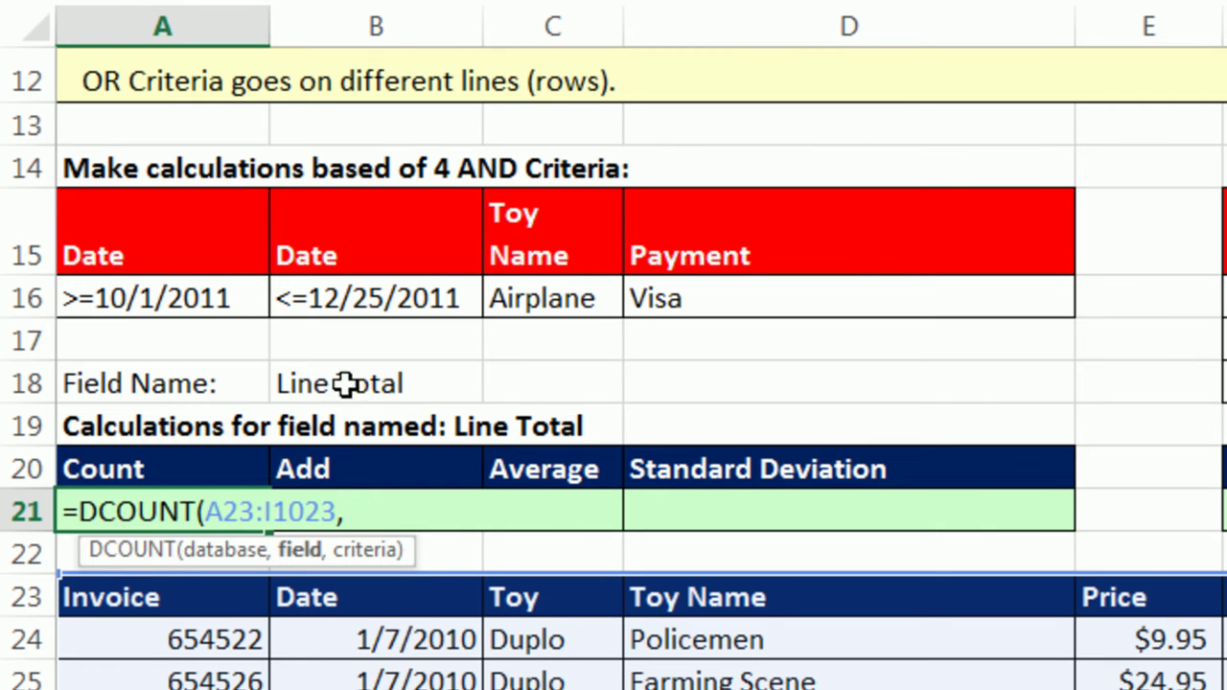
Complete the DCOUNT arguments with B18 as the field and A15:D16 as the criteria, and close the parenthesis
{"action": "left_click", "coordinate": [363, 383]}
{"action": "type", "text": ","}
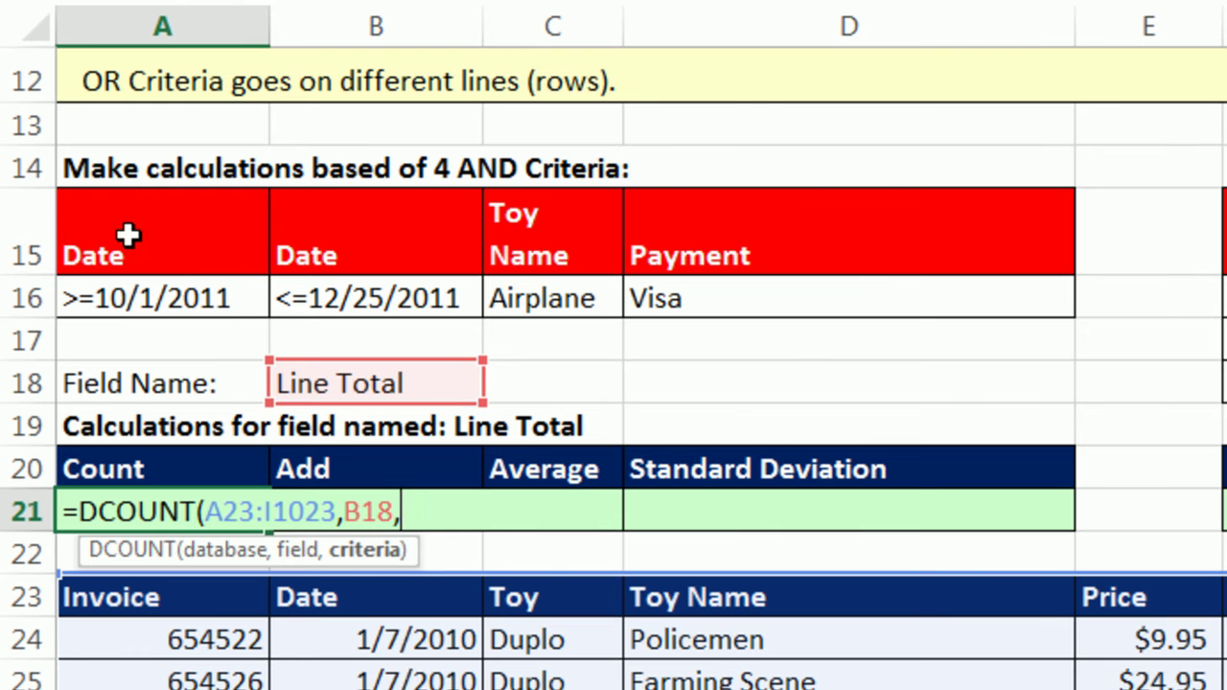
{"action": "left_click_drag", "start_coordinate": [129, 234], "coordinate": [912, 290]}
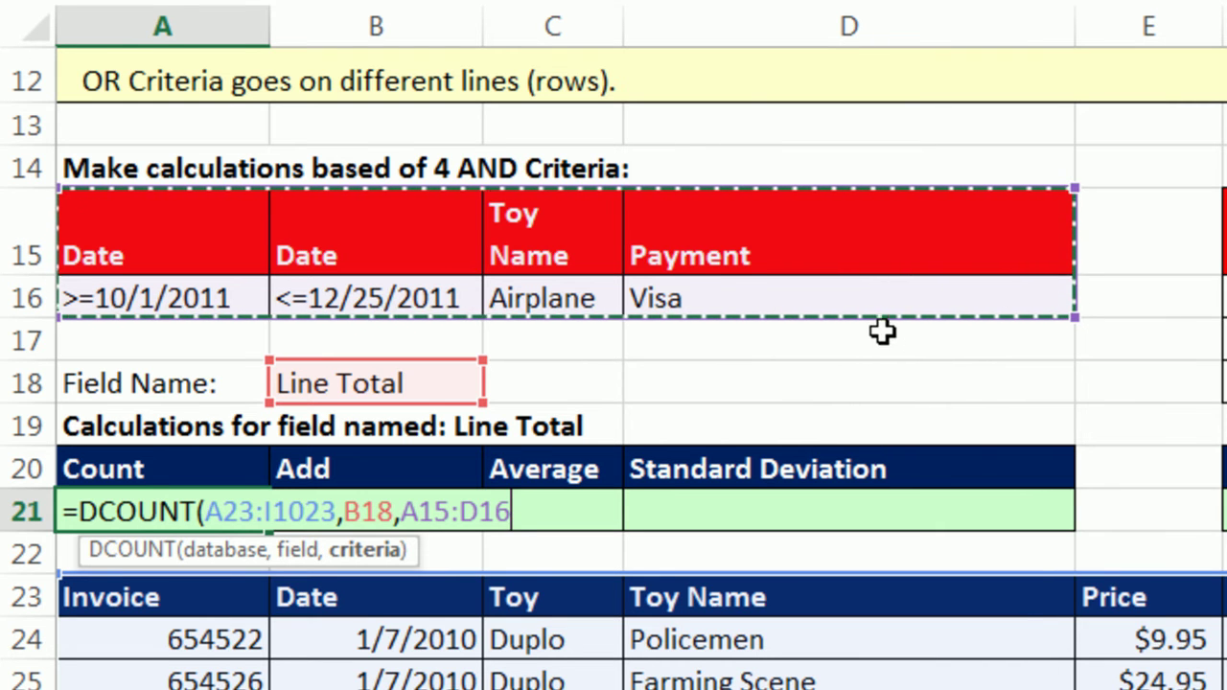
{"action": "left_click", "coordinate": [209, 513]}
{"action": "type", "text": ")"}
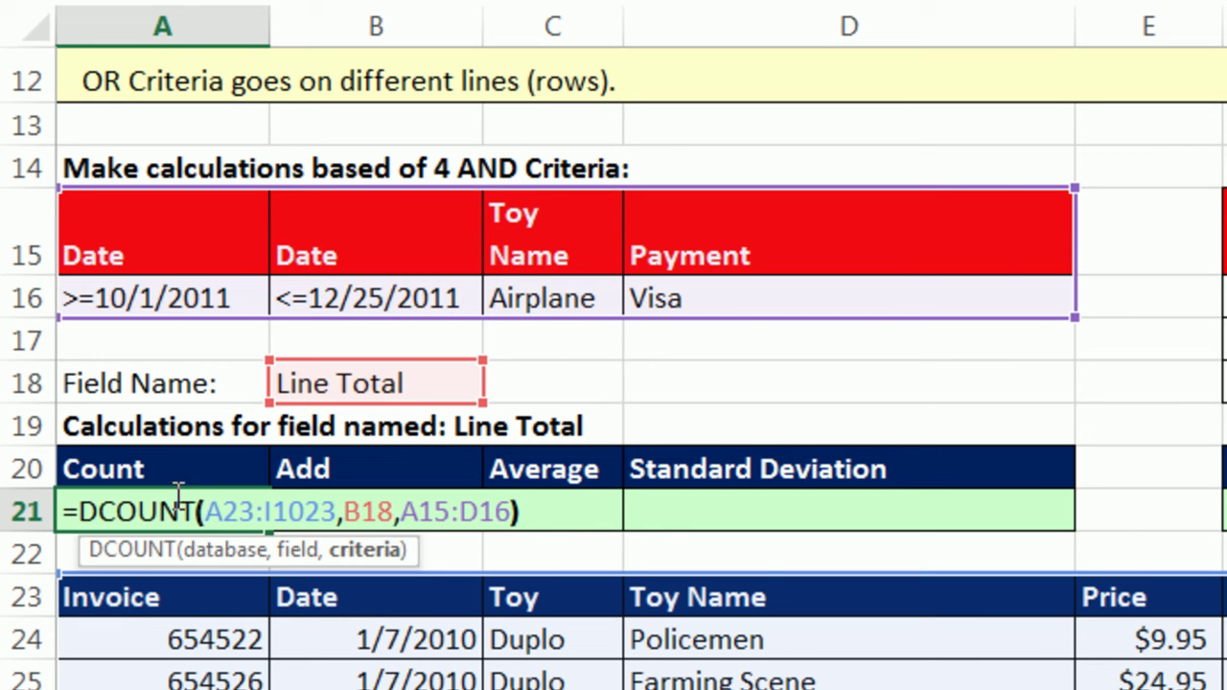
Copy the argument text A23:I1023,B18,A15:D16) from the DCOUNT formula and enter the formula in A21
{"action": "left_click_drag", "start_coordinate": [203, 512], "coordinate": [650, 537]}
{"action": "key", "text": "ctrl+c"}
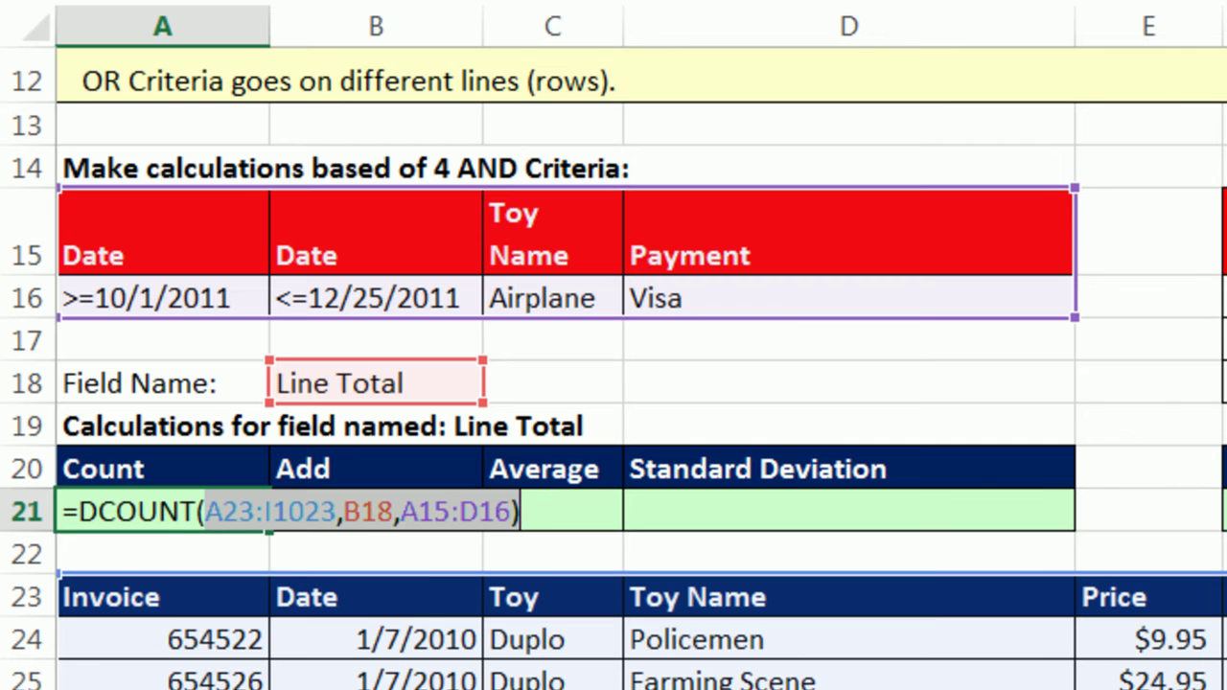
{"action": "key", "text": "Tab"}
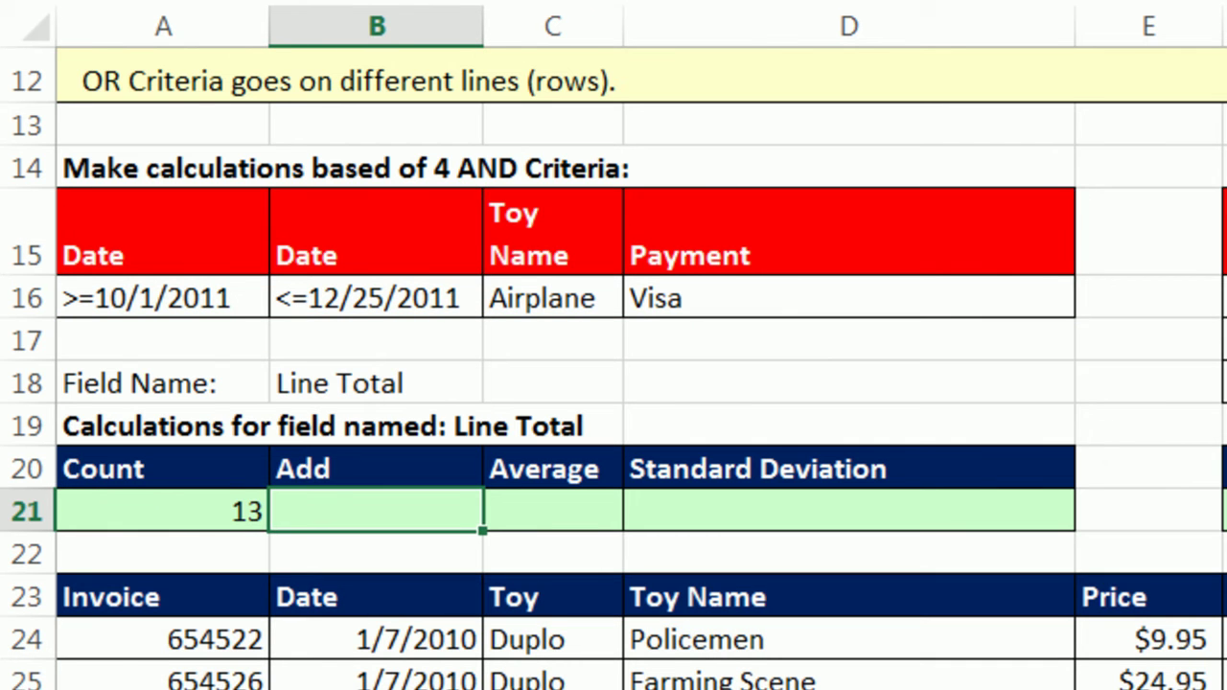
Enter a DSUM formula in B21 under Add, using the copied arguments A23:I1023,B18,A15:D16
{"action": "type", "text": "="}
{"action": "key", "text": "Escape"}
{"action": "type", "text": "=ds"}
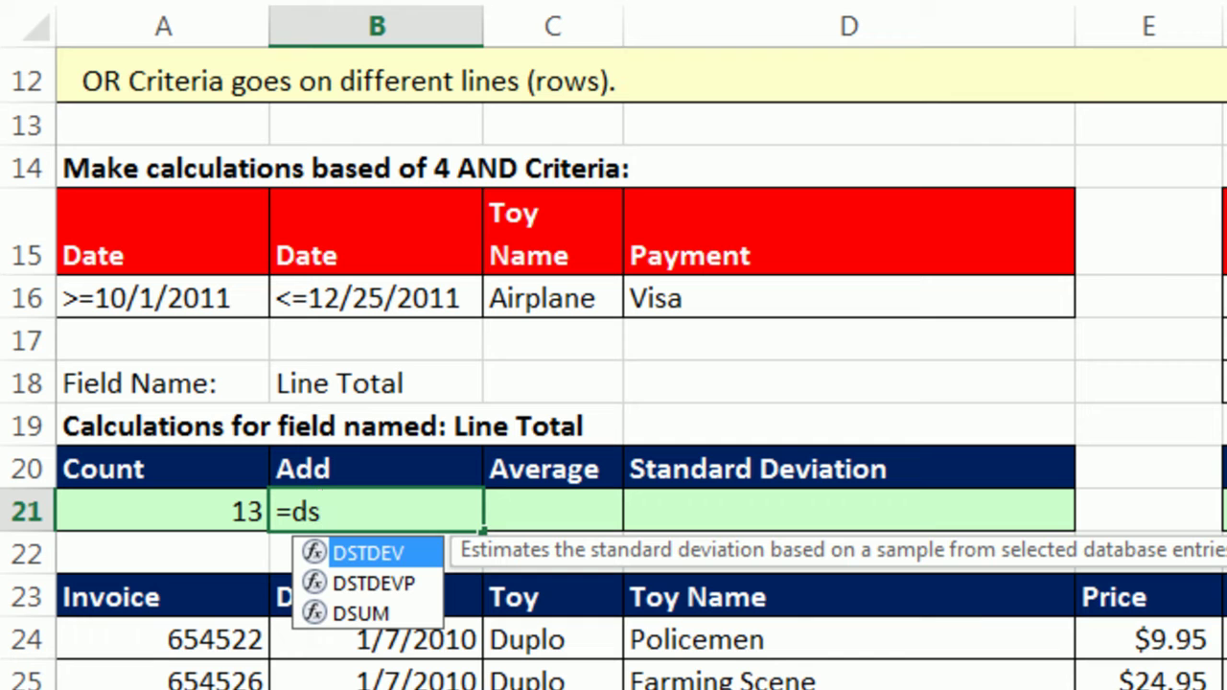
{"action": "key", "text": "Down"}
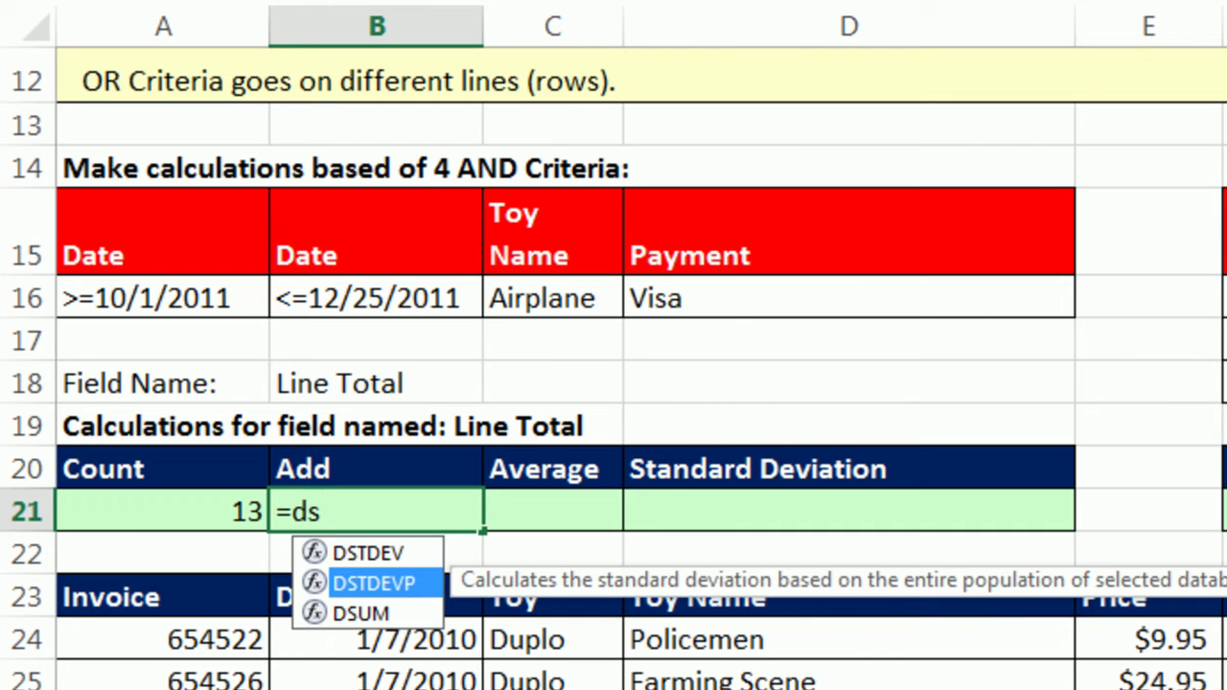
{"action": "key", "text": "Down"}
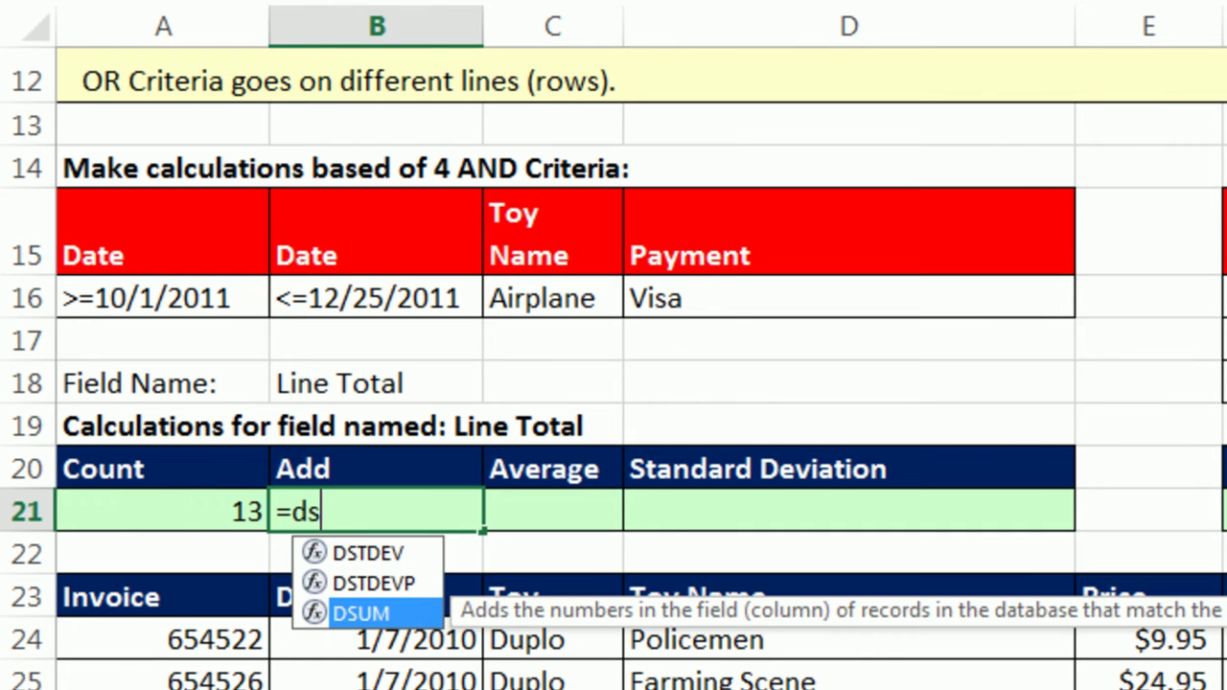
{"action": "key", "text": "Tab"}
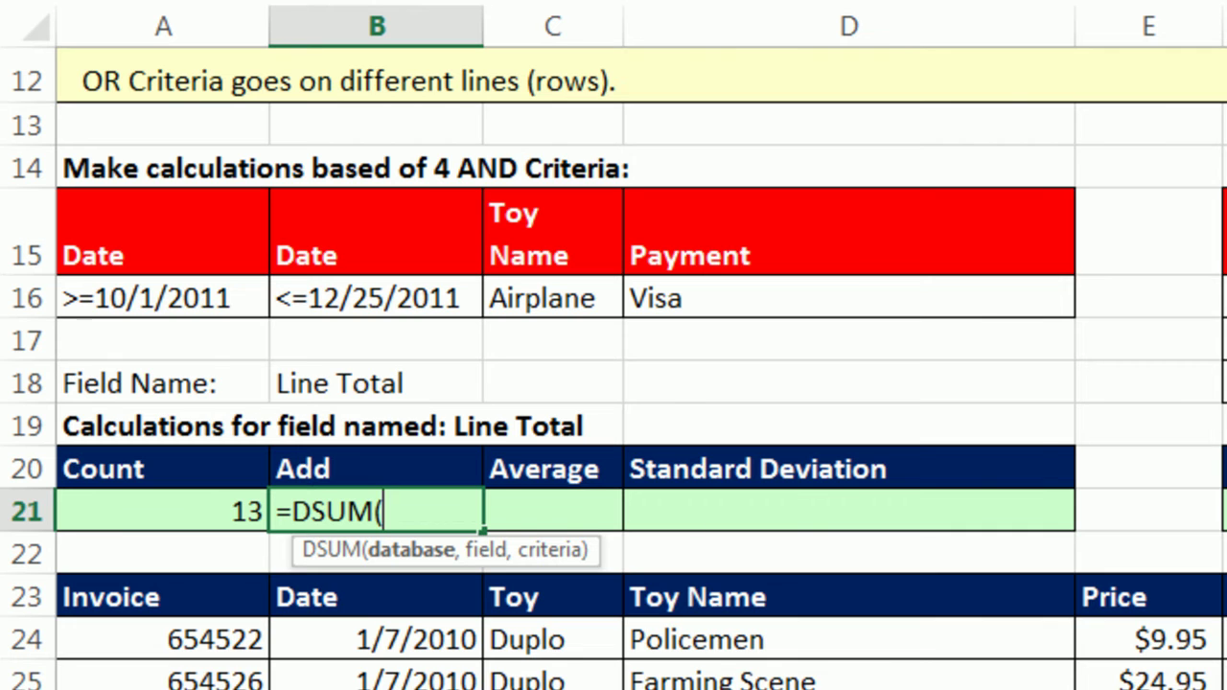
{"action": "type", "text": "A23:I1023,B18,A15:D16)"}
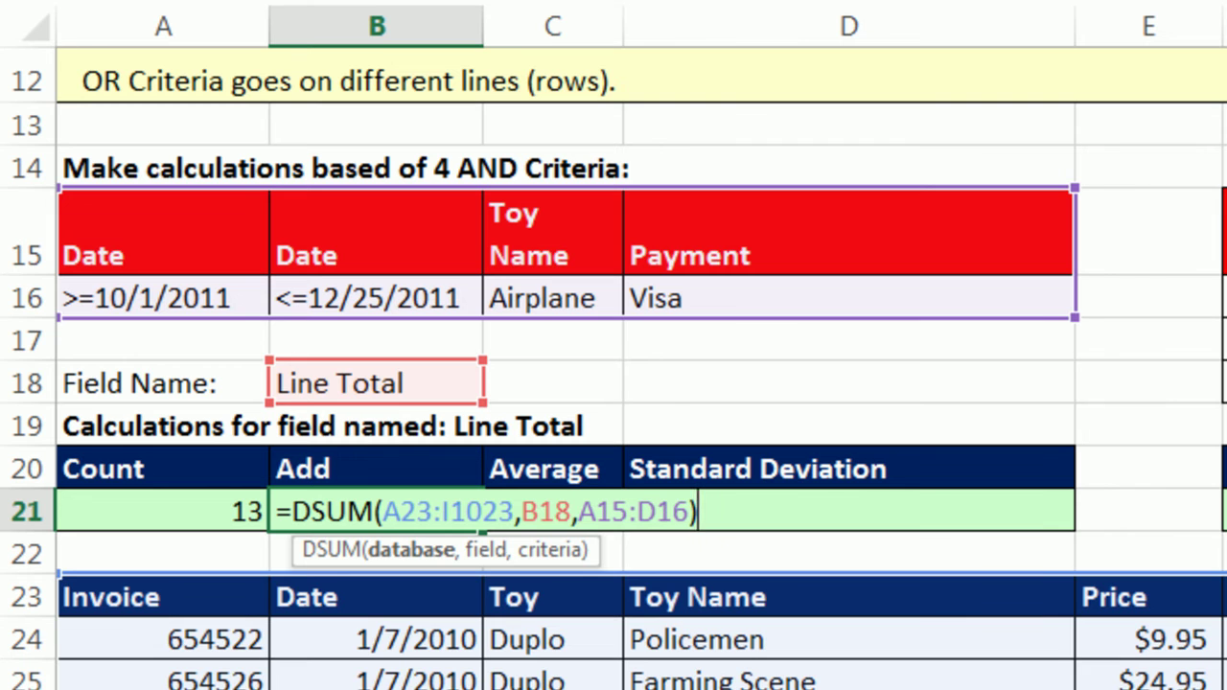
{"action": "key", "text": "ctrl+Return"}
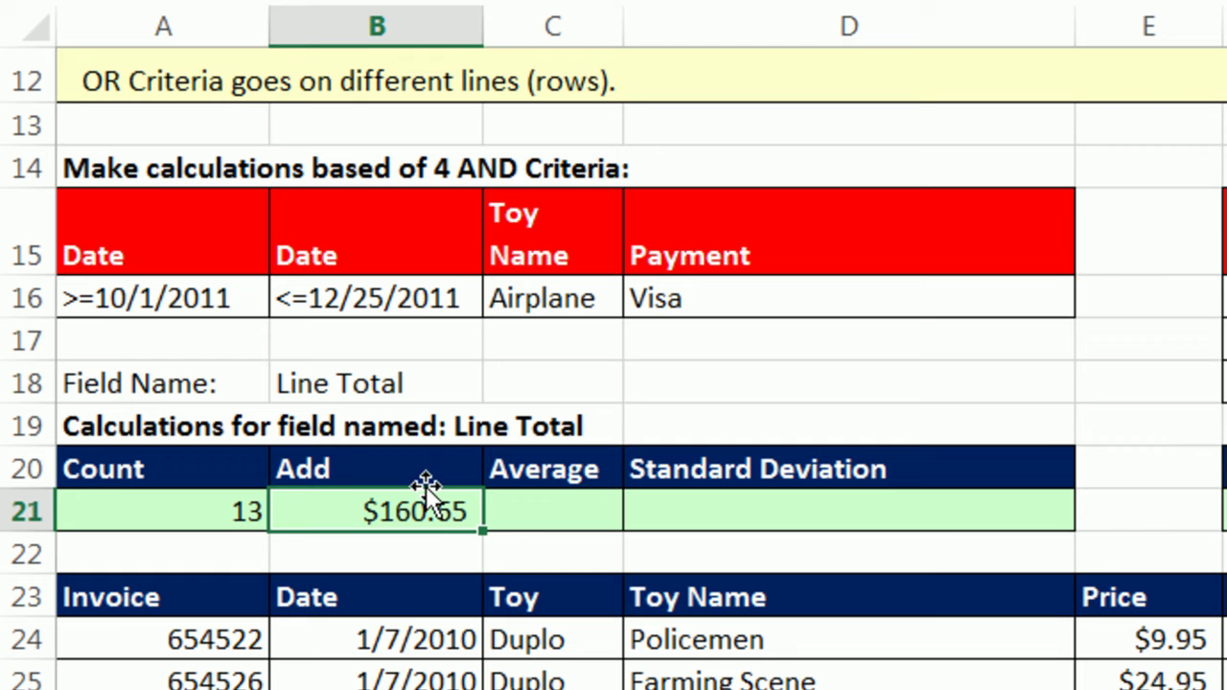
Enter a DAVERAGE formula in C21 under Average, using the copied arguments A23:I1023,B18,A15:D16
{"action": "key", "text": "Right"}
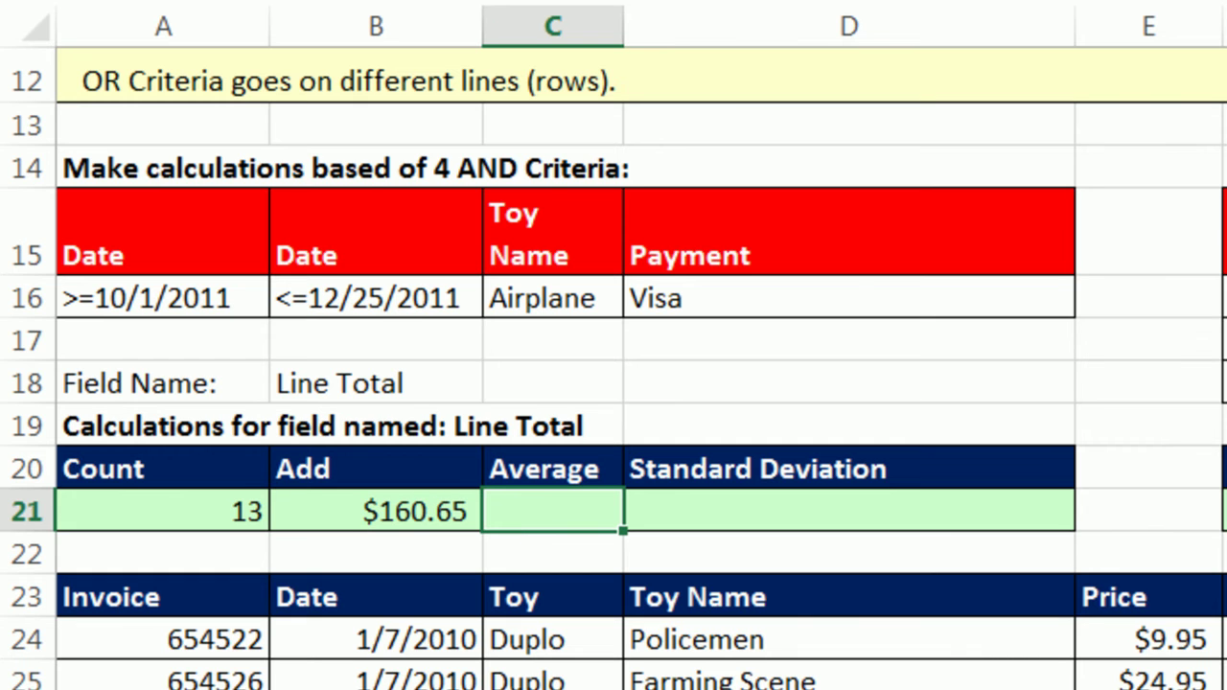
{"action": "type", "text": "="}
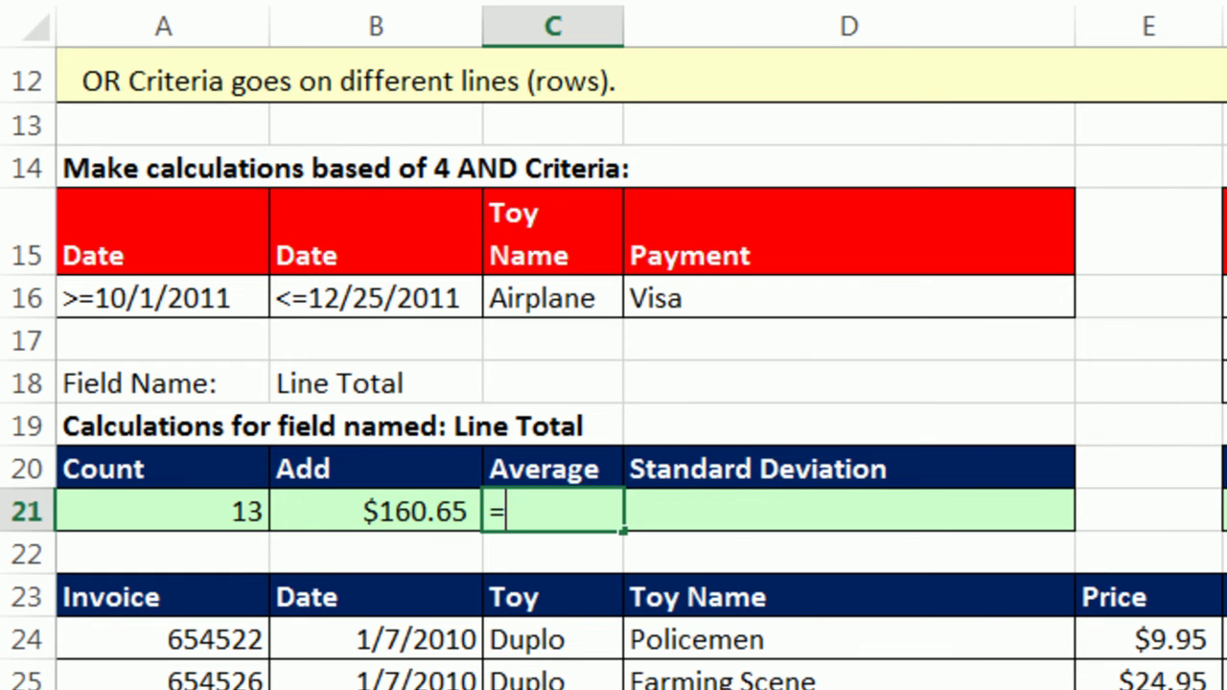
{"action": "type", "text": "dav"}
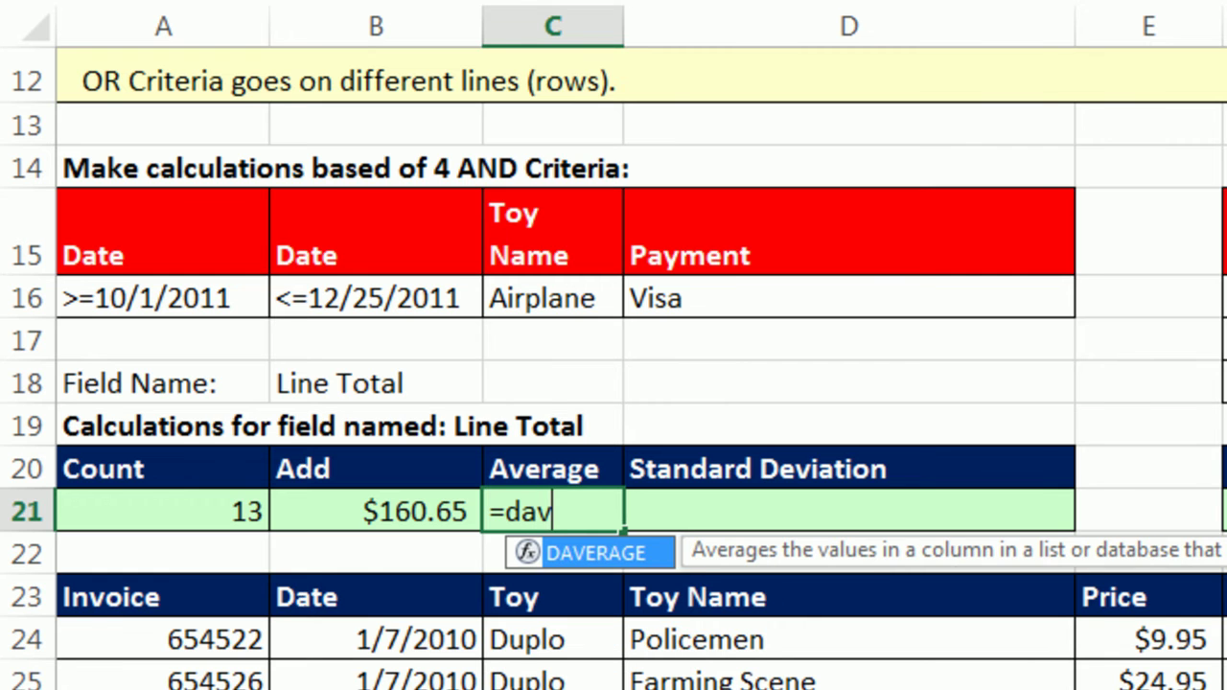
{"action": "key", "text": "Tab"}
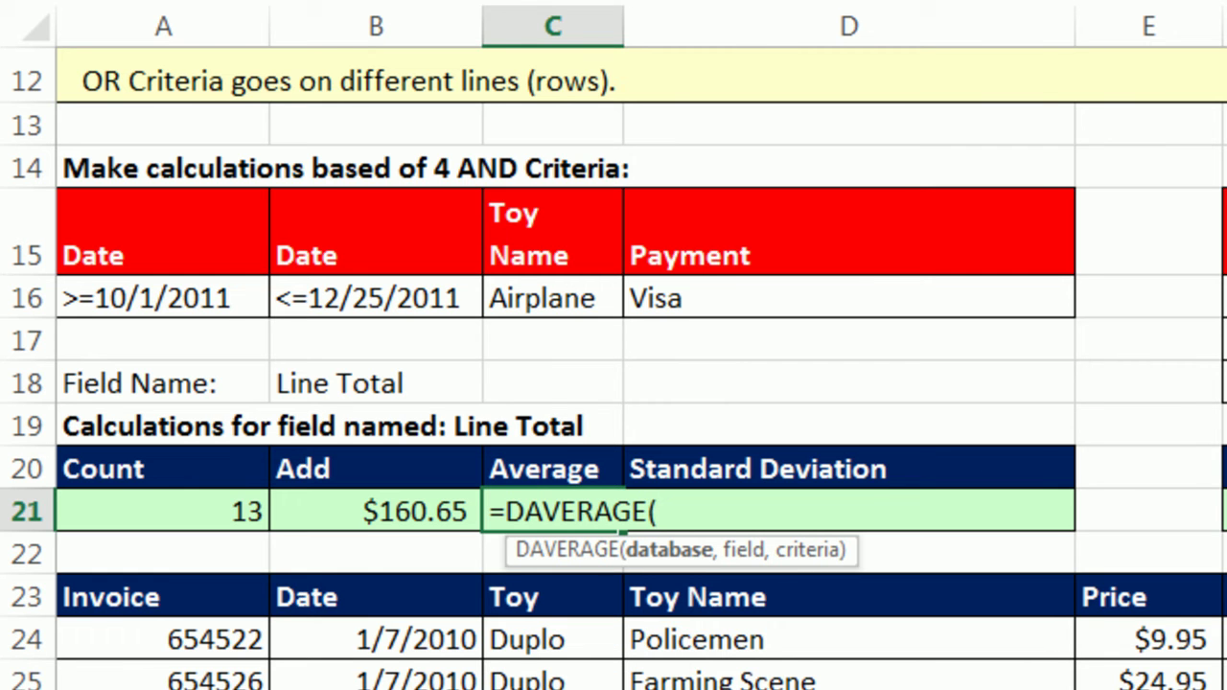
{"action": "key", "text": "ctrl+v"}
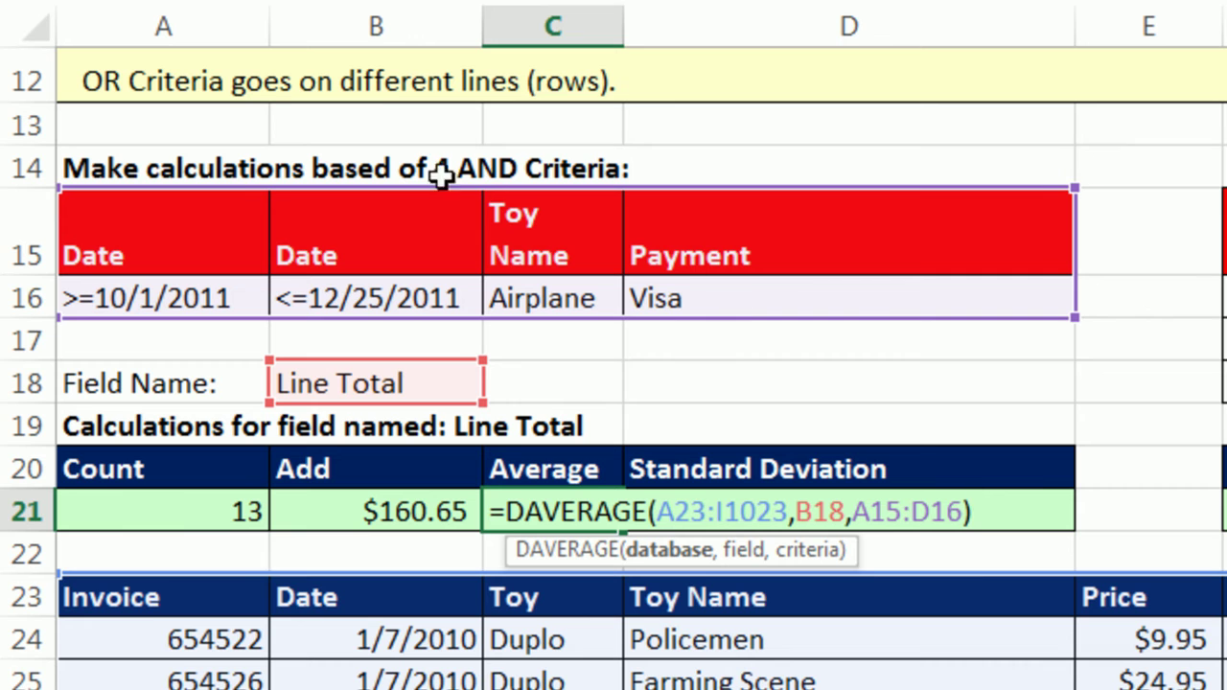
{"action": "key", "text": "ctrl+Return"}
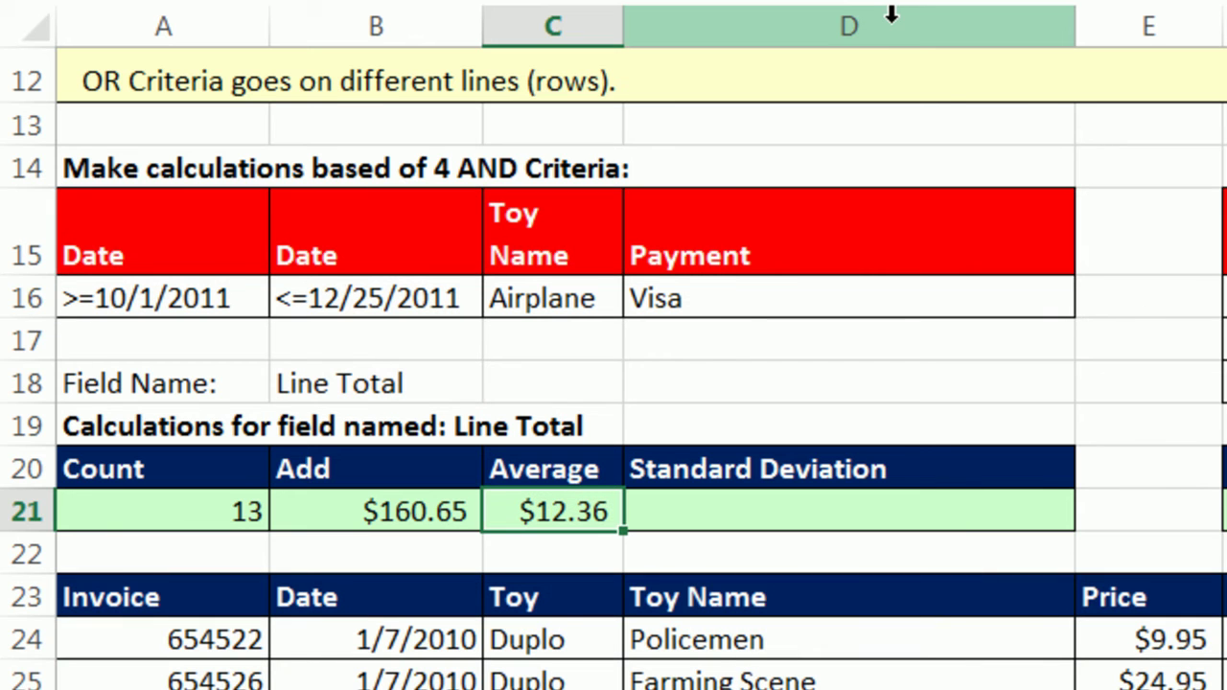
Enter a DSTDEV formula in D21 under Standard Deviation with the copied arguments A23:I1023,B18,A15:D16, and review its references
{"action": "left_click", "coordinate": [848, 511]}
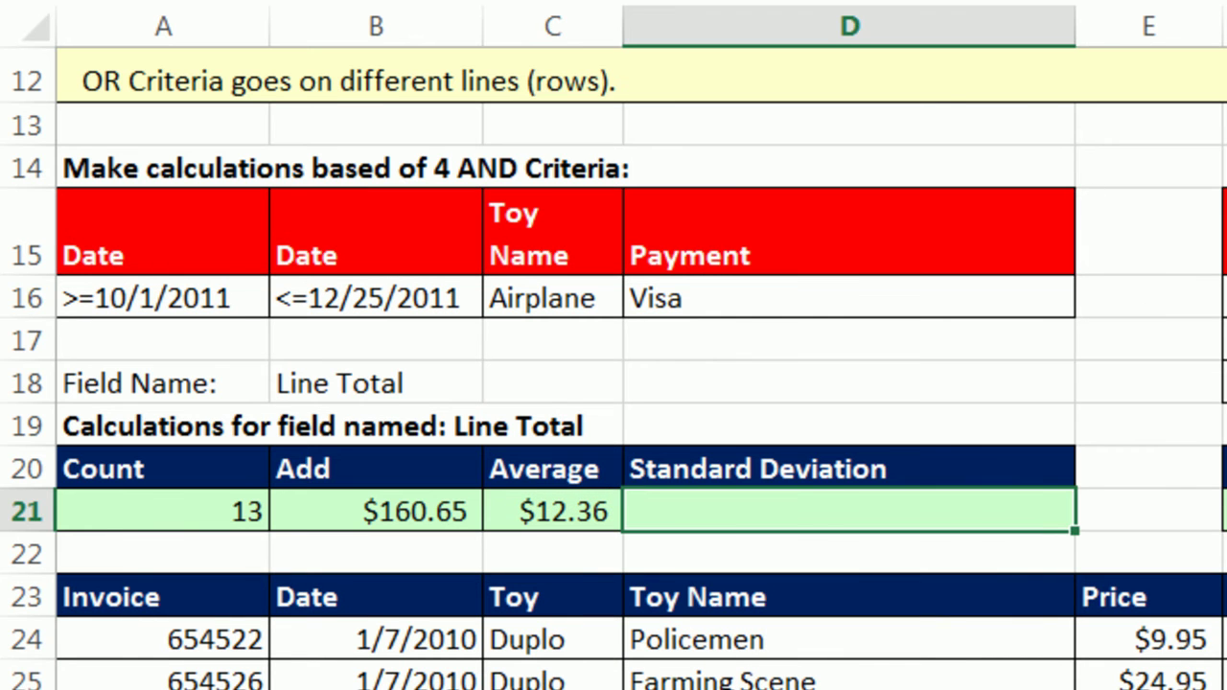
{"action": "type", "text": "="}
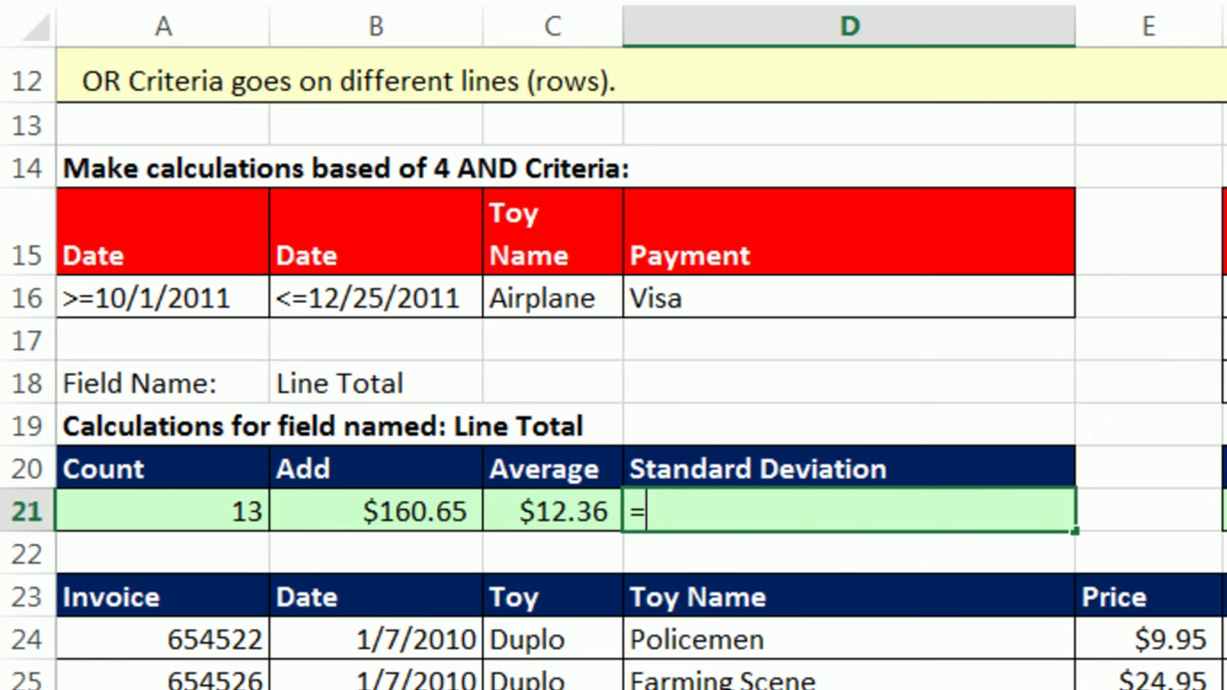
{"action": "type", "text": "ds"}
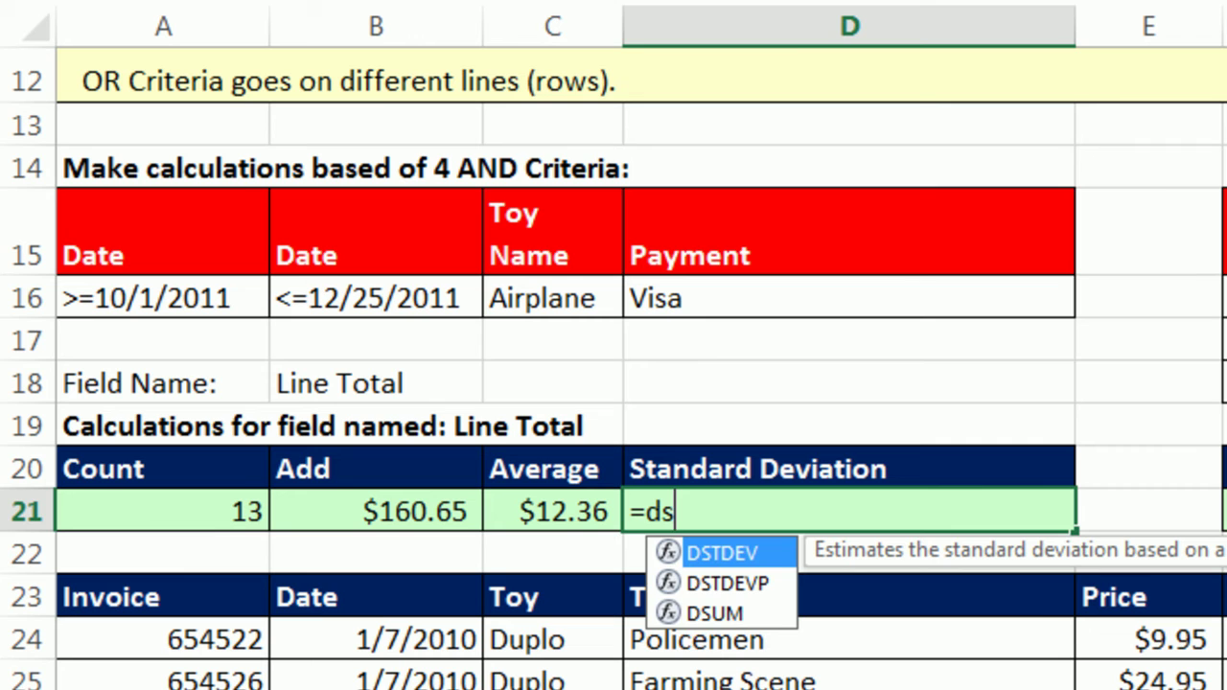
{"action": "double_click", "coordinate": [753, 556]}
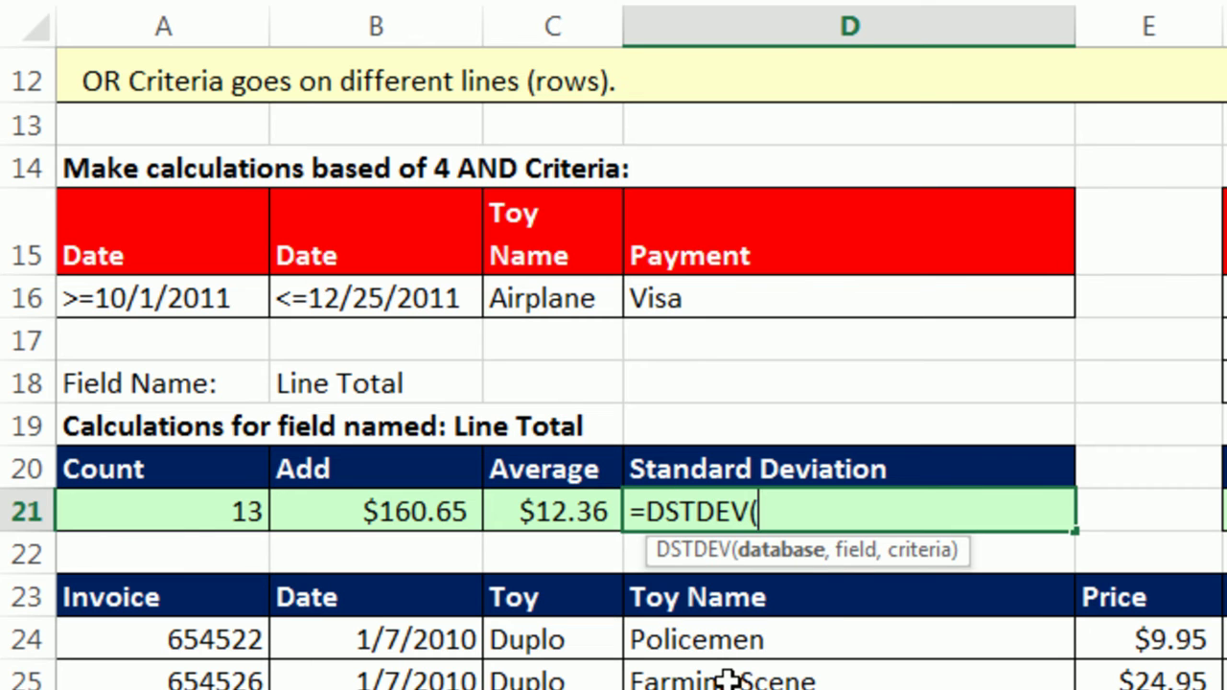
{"action": "type", "text": "A23:I1023,B18,A15:D16)"}
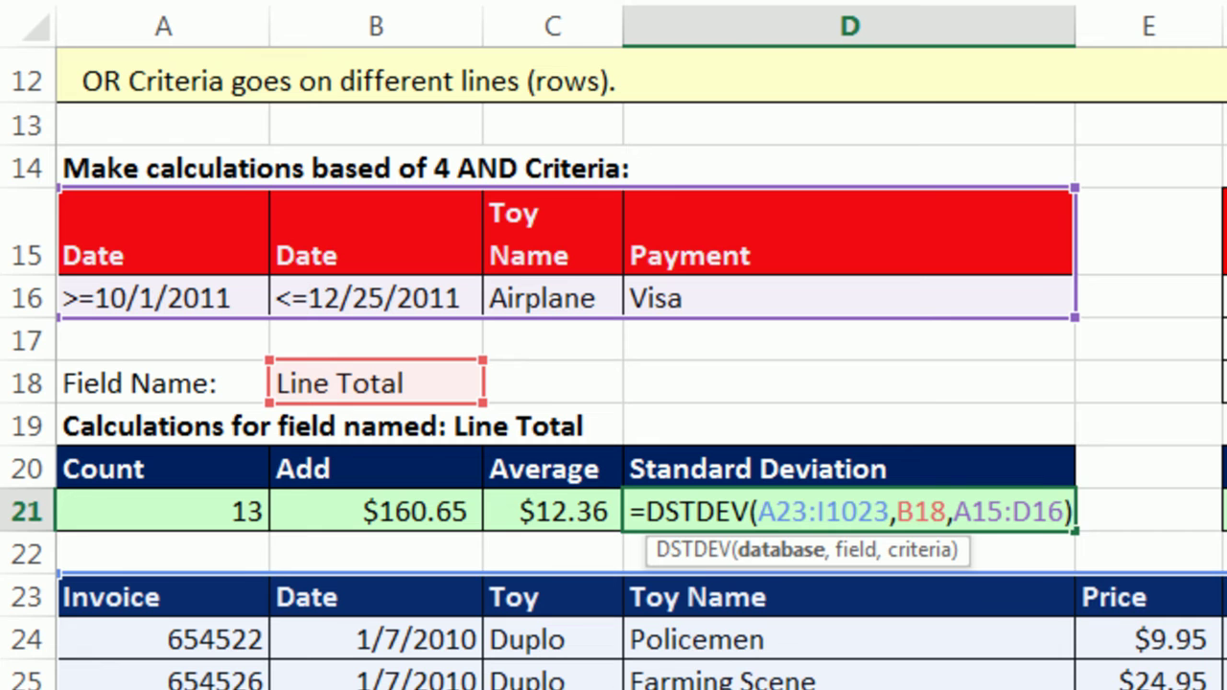
{"action": "key", "text": "ctrl+Return"}
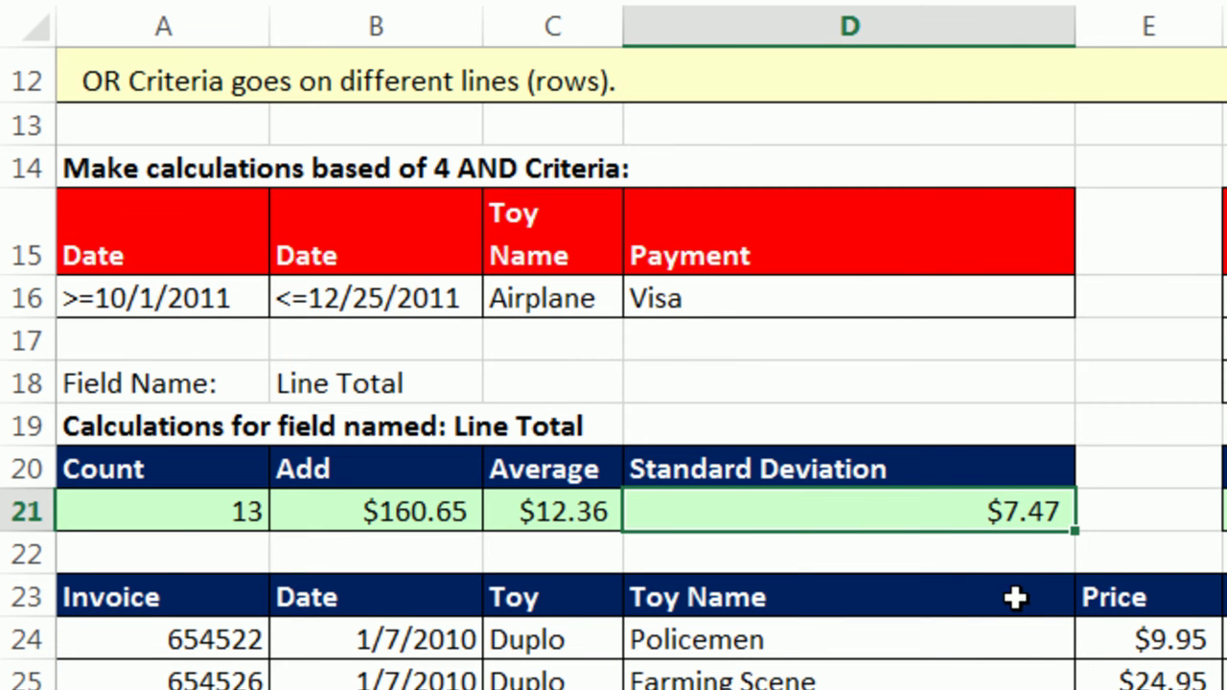
{"action": "key", "text": "F2"}
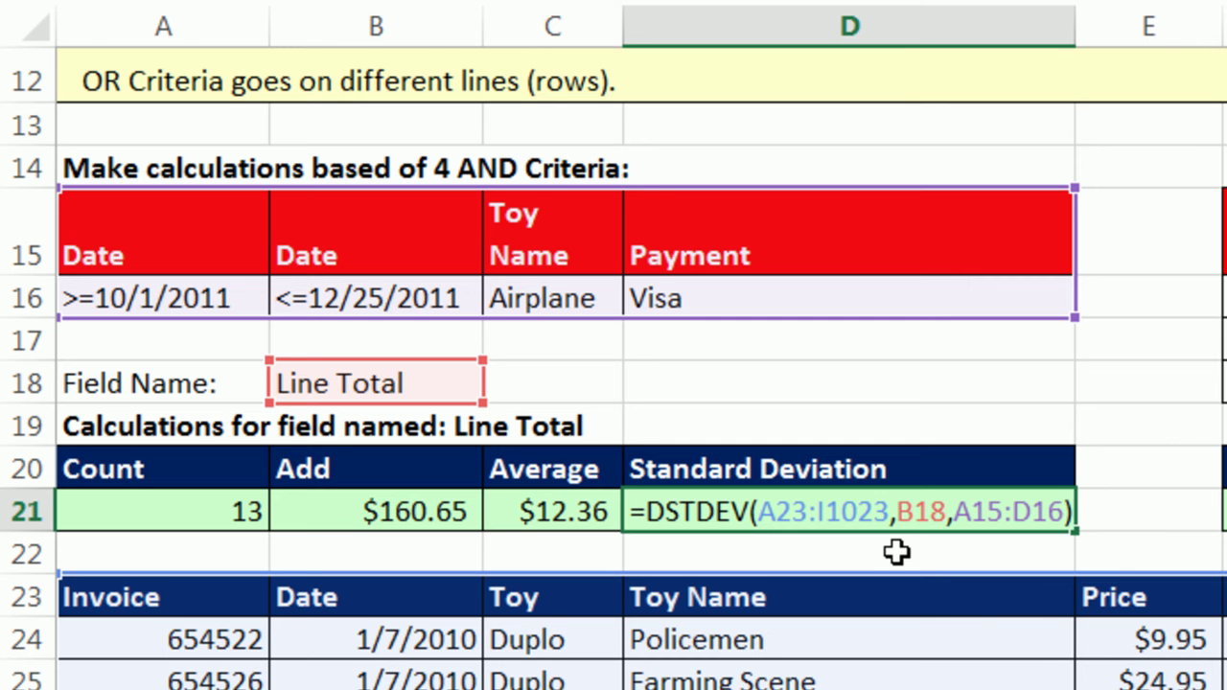
{"action": "key", "text": "ctrl+Return"}
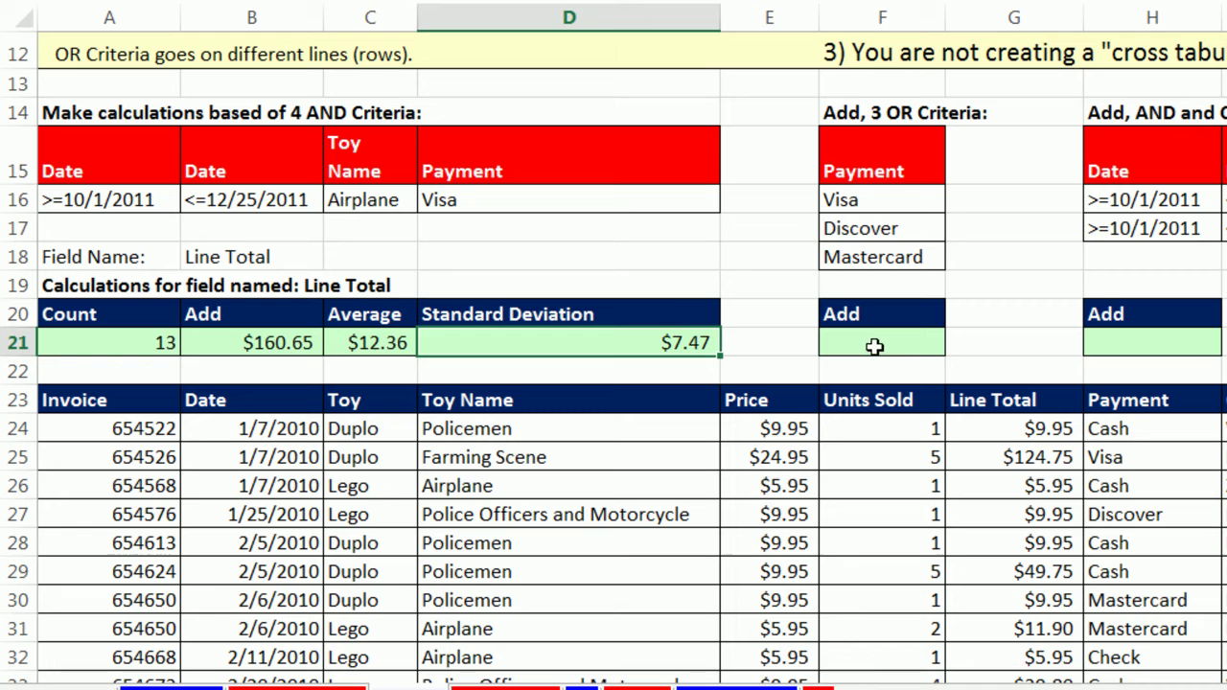
Start a DSUM formula in F21 for the 3 OR criteria, with the whole data set A23:I1023 as the database argument
{"action": "left_click", "coordinate": [874, 342]}
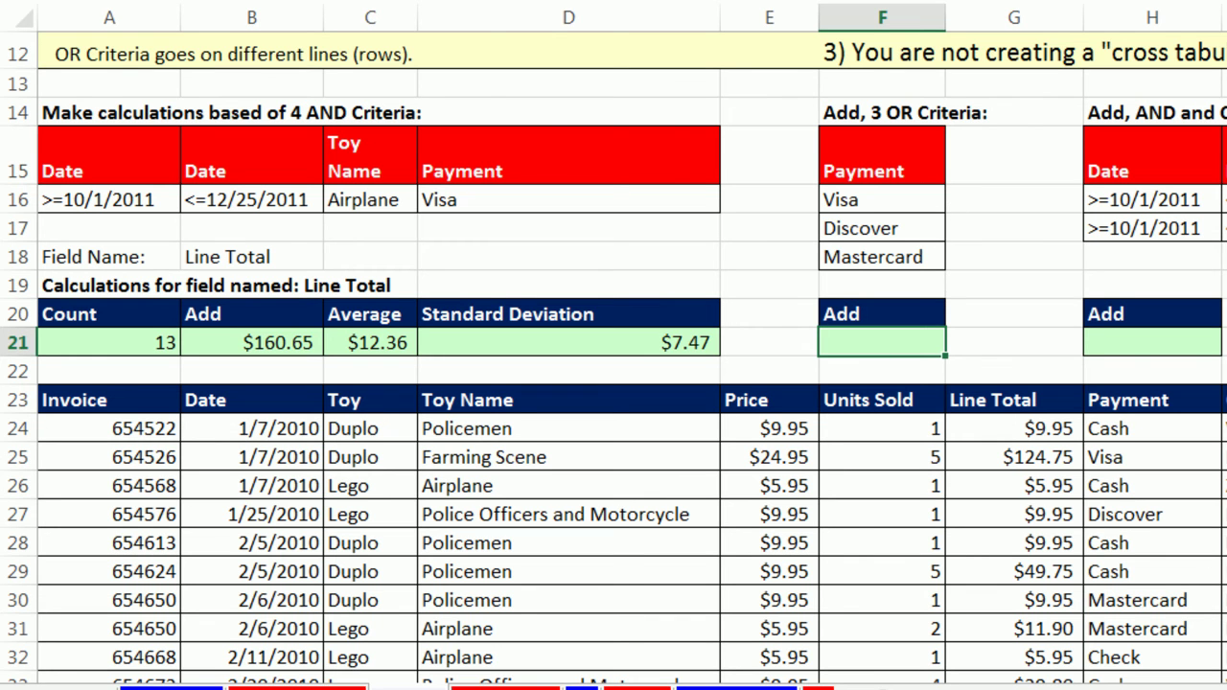
{"action": "type", "text": "=dsu"}
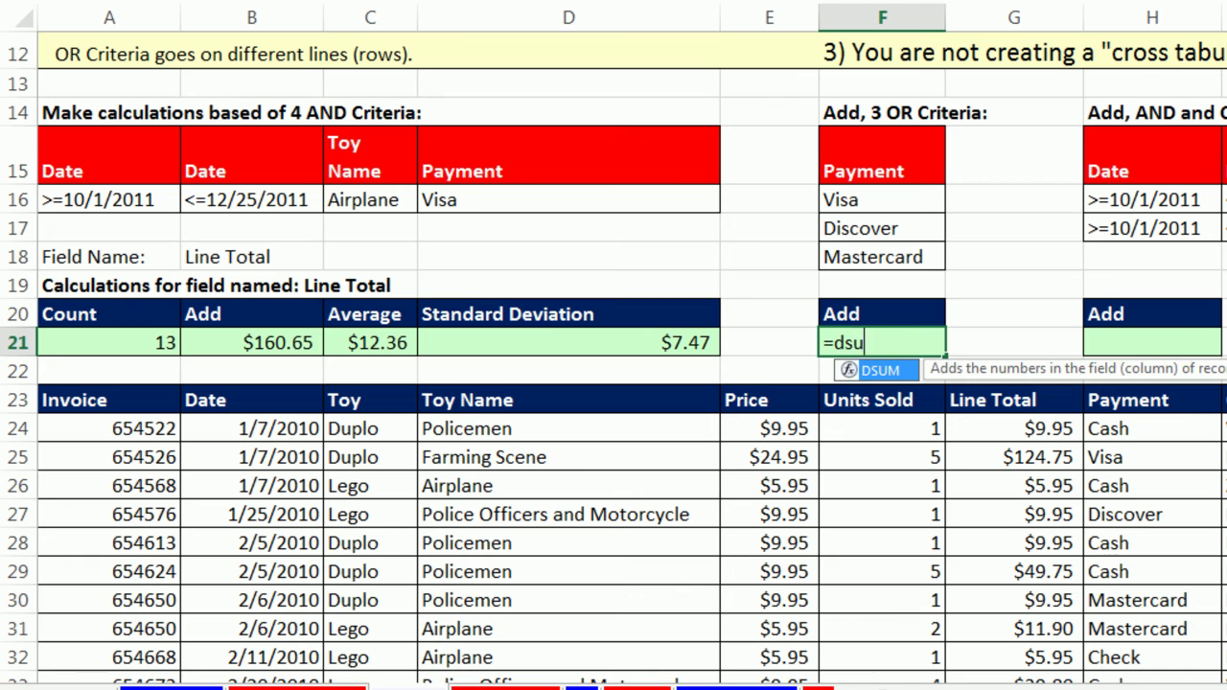
{"action": "key", "text": "Tab"}
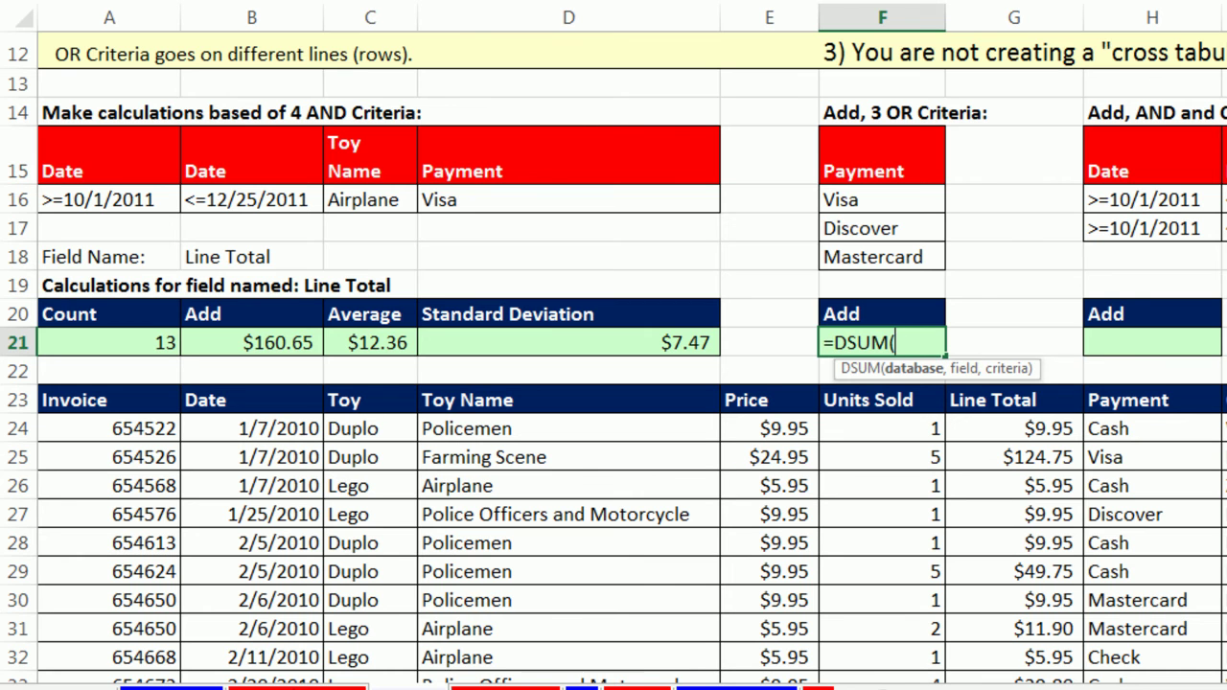
{"action": "left_click", "coordinate": [99, 401]}
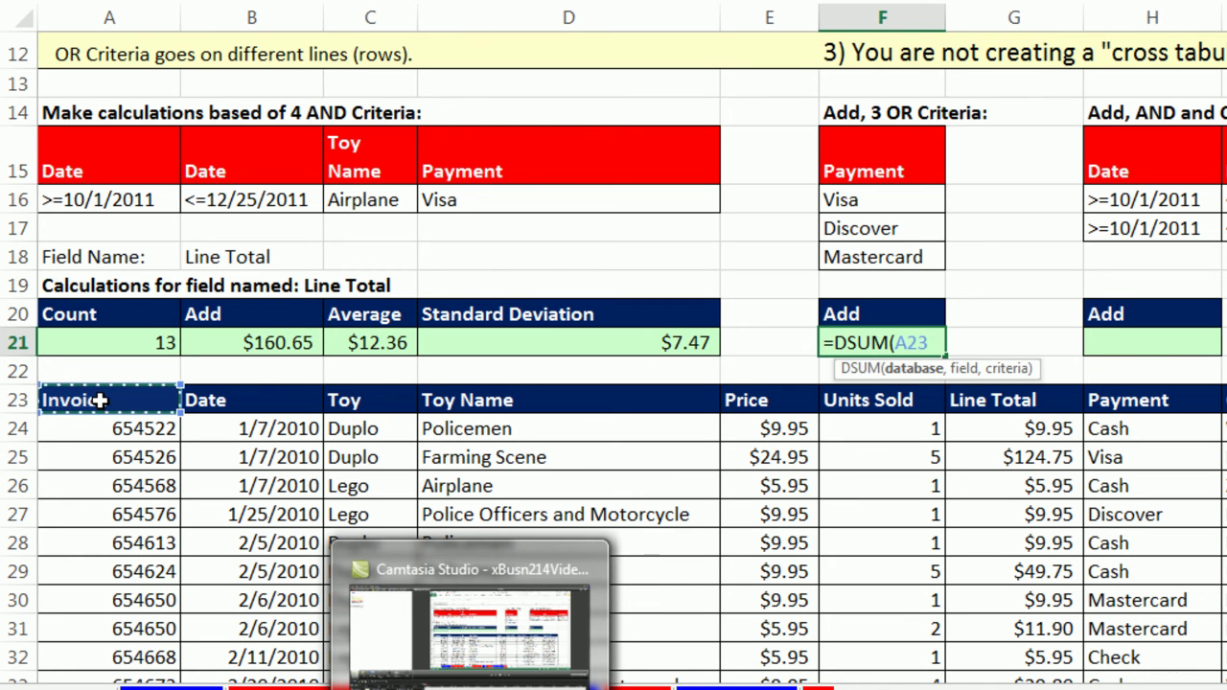
{"action": "key", "text": "ctrl+shift+Right"}
{"action": "key", "text": "ctrl+shift+Down"}
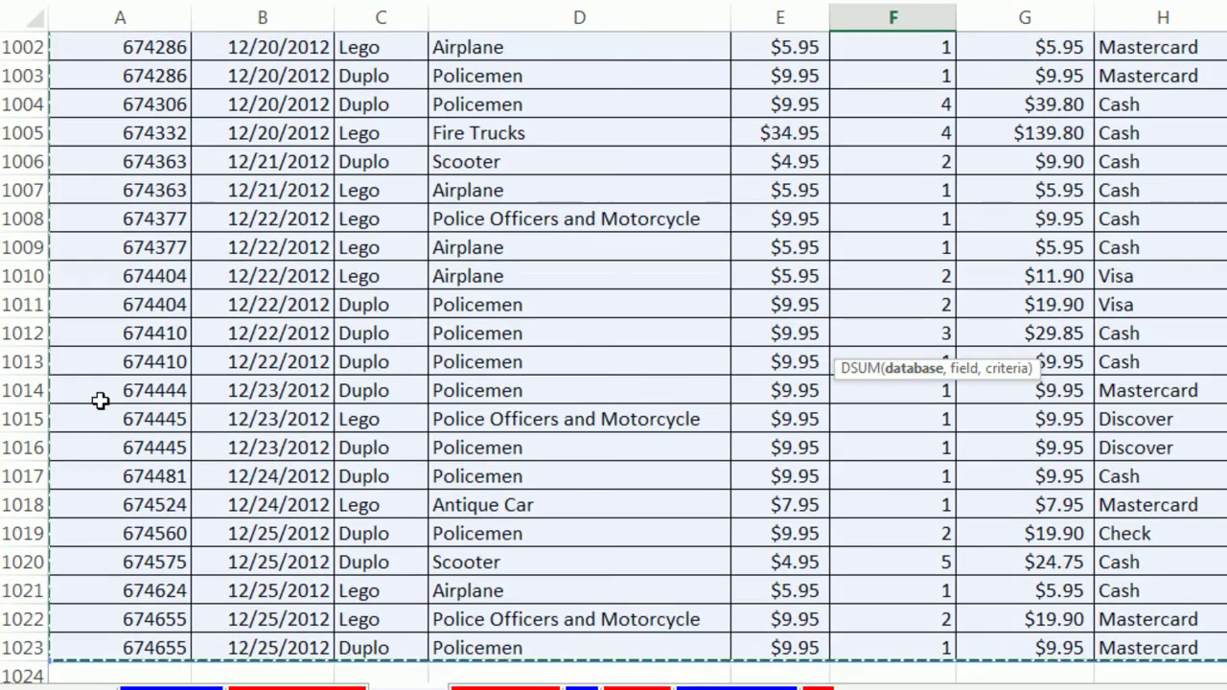
{"action": "key", "text": "ctrl+BackSpace"}
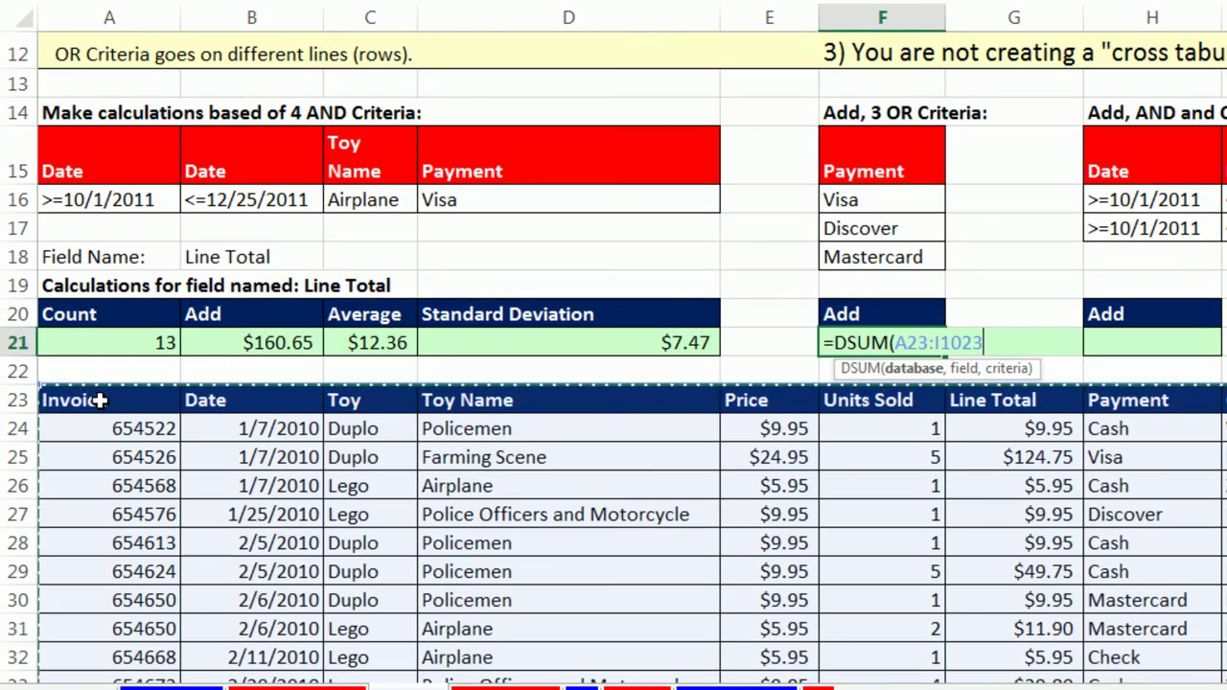
{"action": "type", "text": ","}
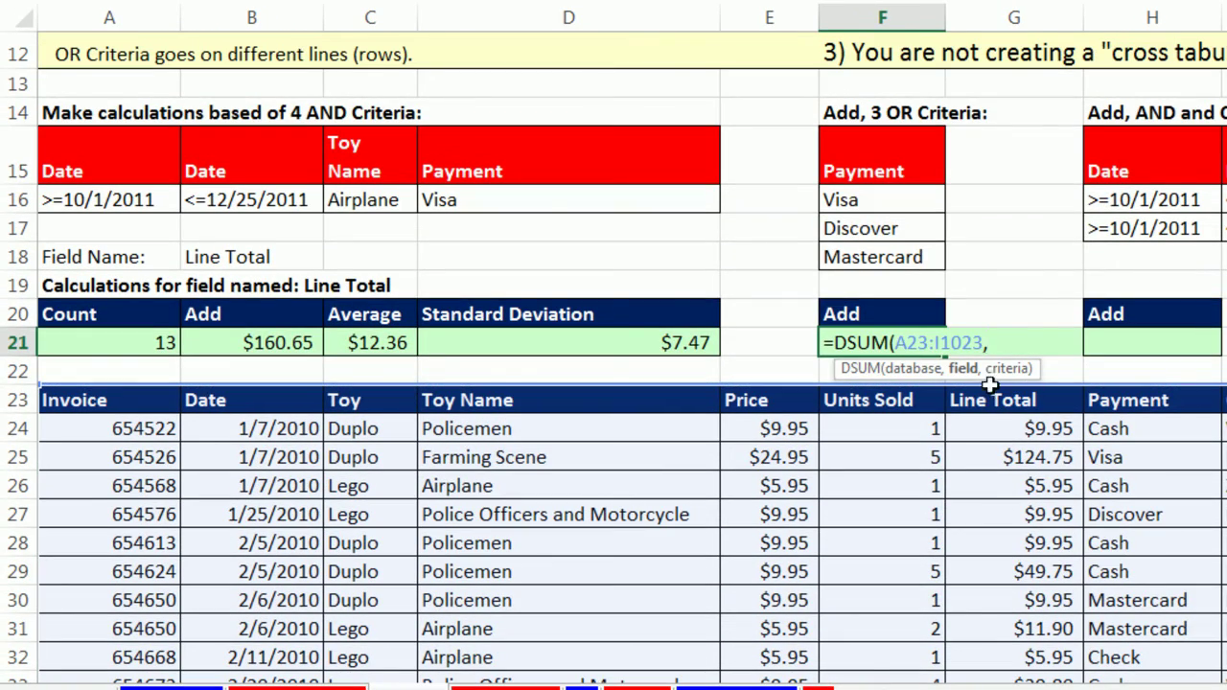
Complete the DSUM in F21 with "Line Total" as the field and F15:F18 as the criteria, and enter the formula
{"action": "type", "text": "\"Line Tot"}
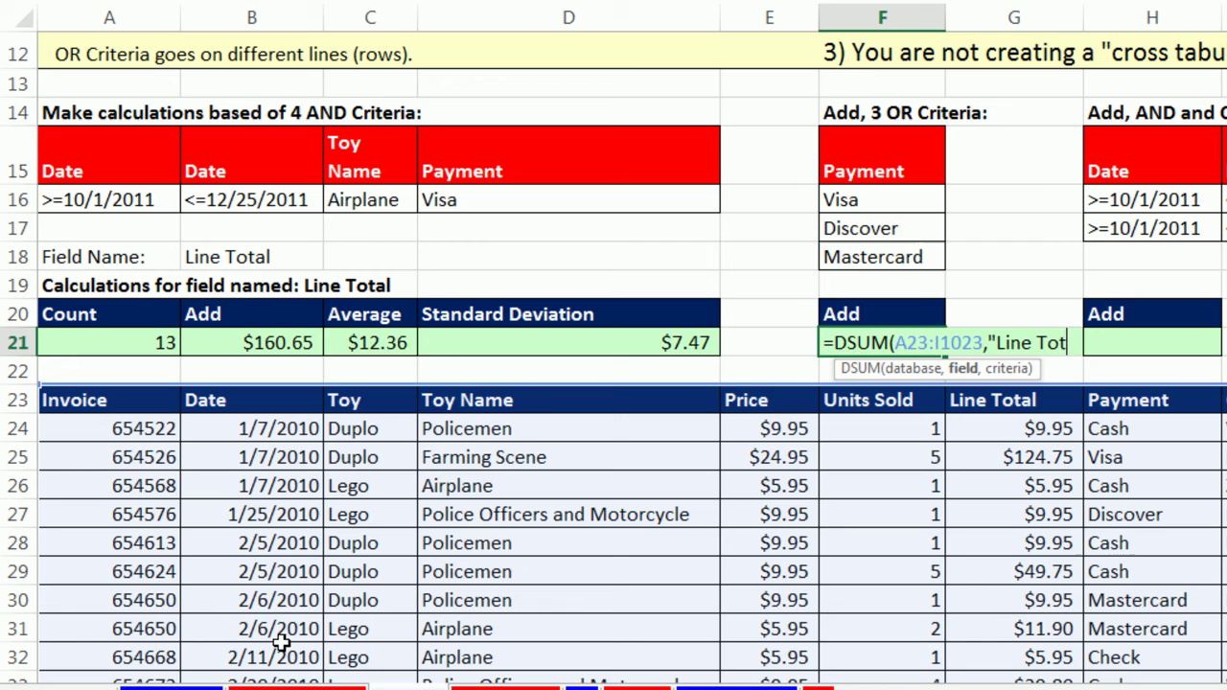
{"action": "type", "text": "al\","}
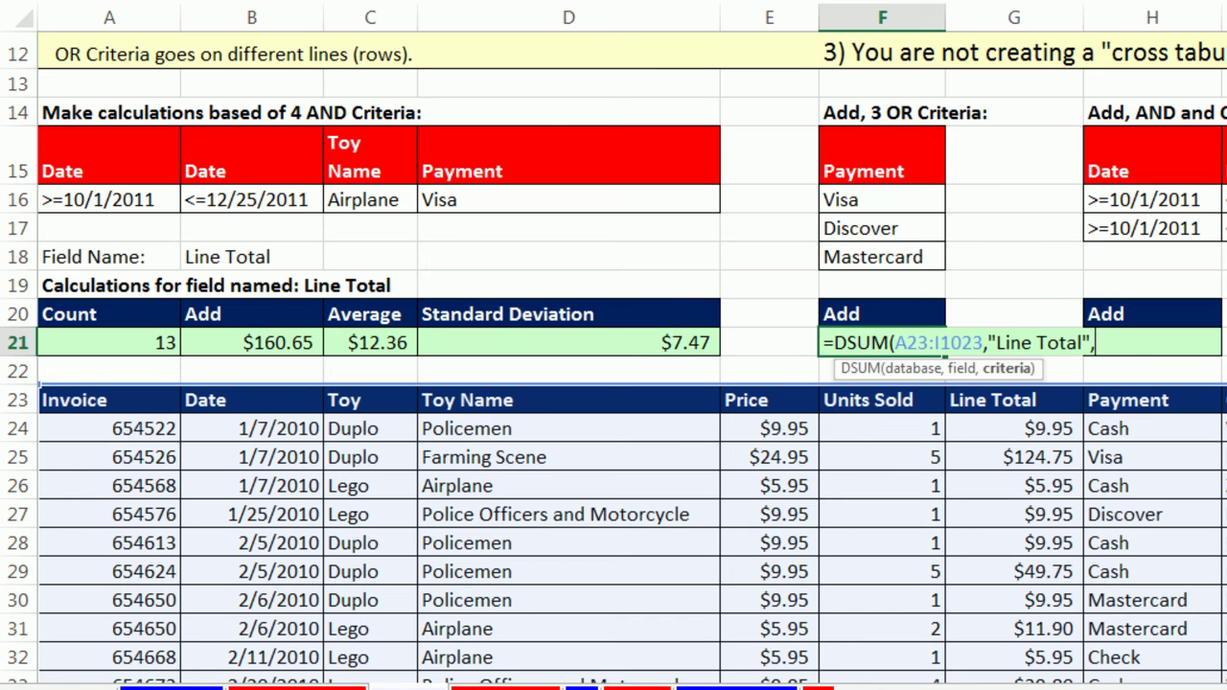
{"action": "left_click", "coordinate": [899, 162]}
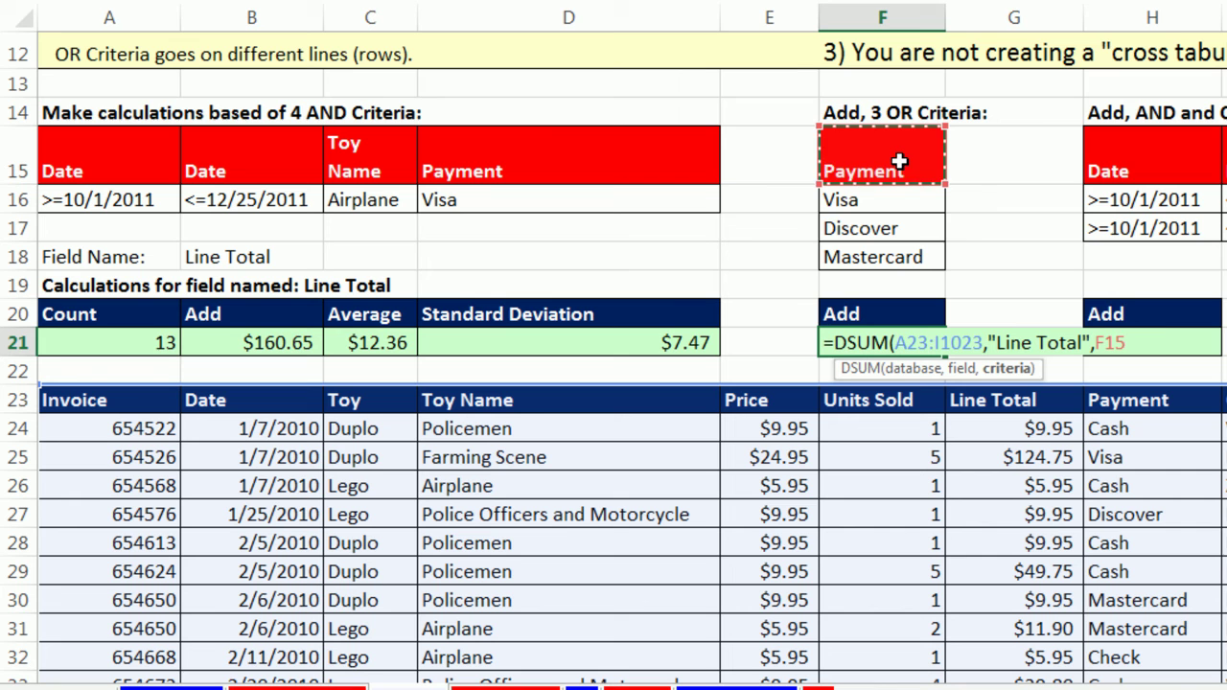
{"action": "left_click_drag", "start_coordinate": [899, 163], "coordinate": [882, 259]}
{"action": "type", "text": ")"}
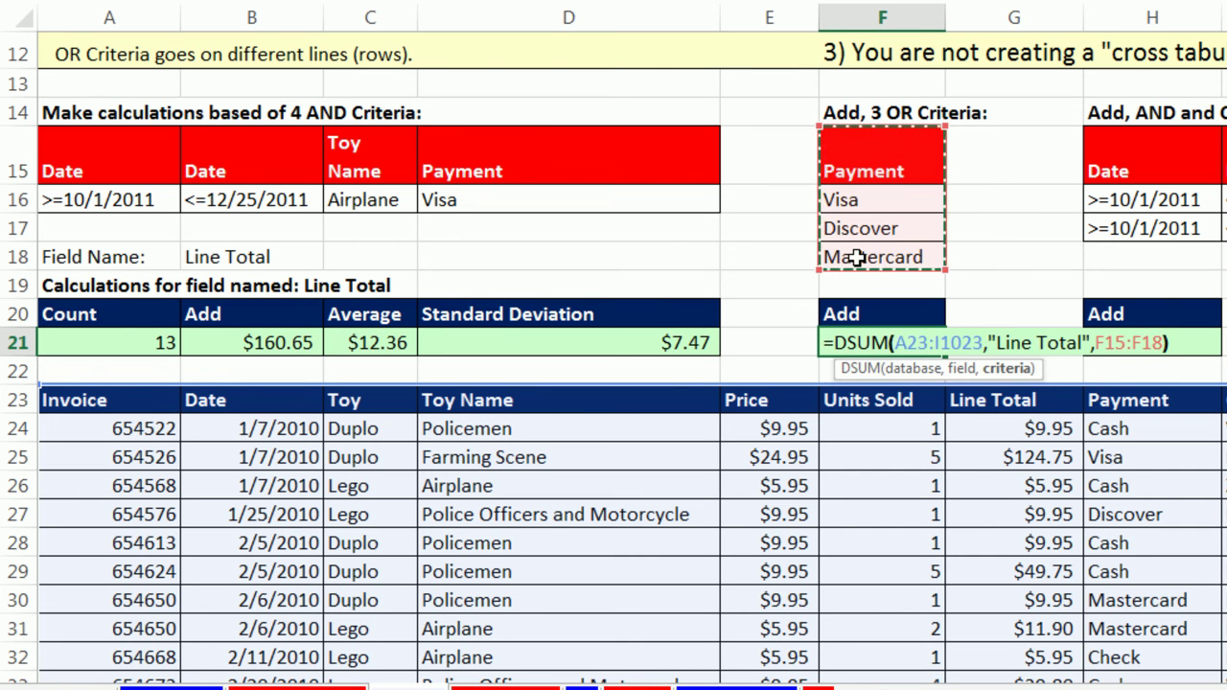
{"action": "key", "text": "Tab"}
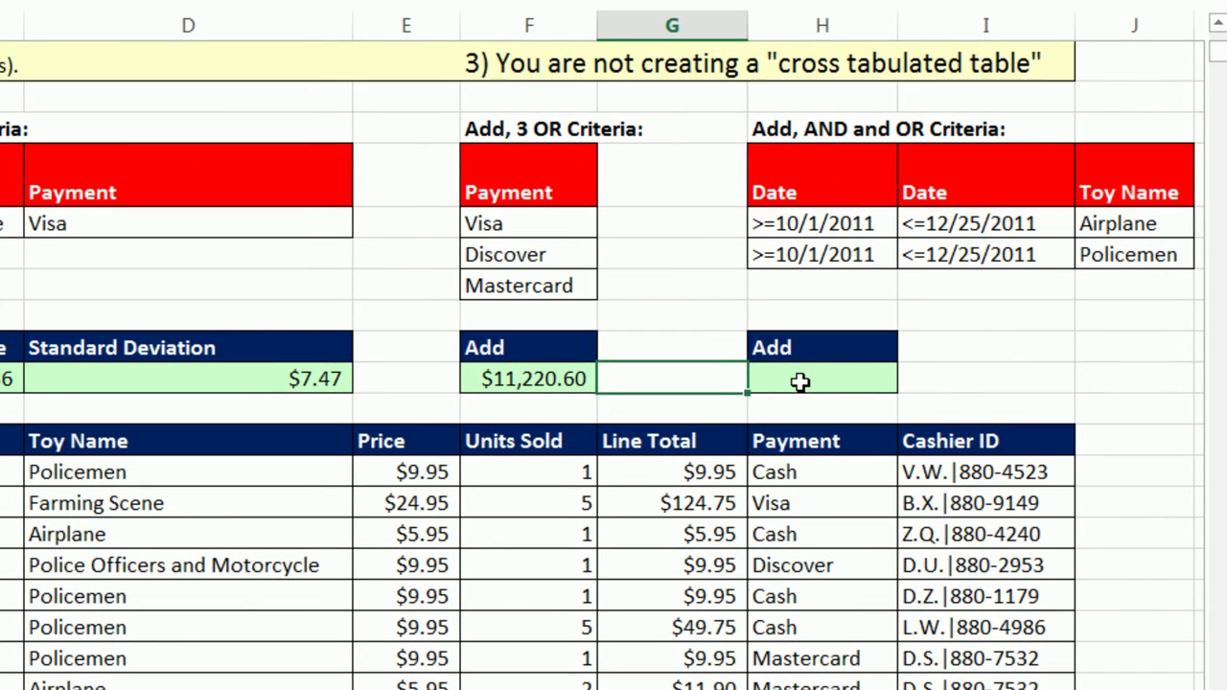
Examine the AND and OR criteria in H15:J17, comparing the date limits and toy name in each of the two criteria rows
{"action": "left_click", "coordinate": [806, 380]}
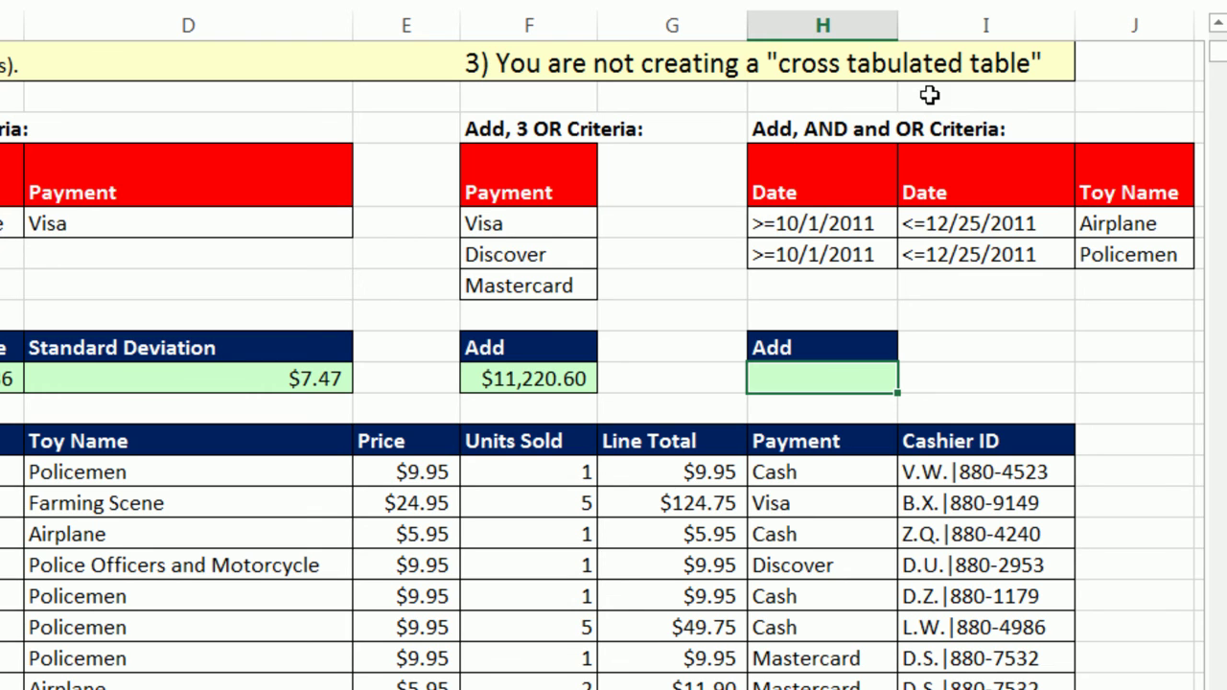
{"action": "left_click", "coordinate": [800, 173]}
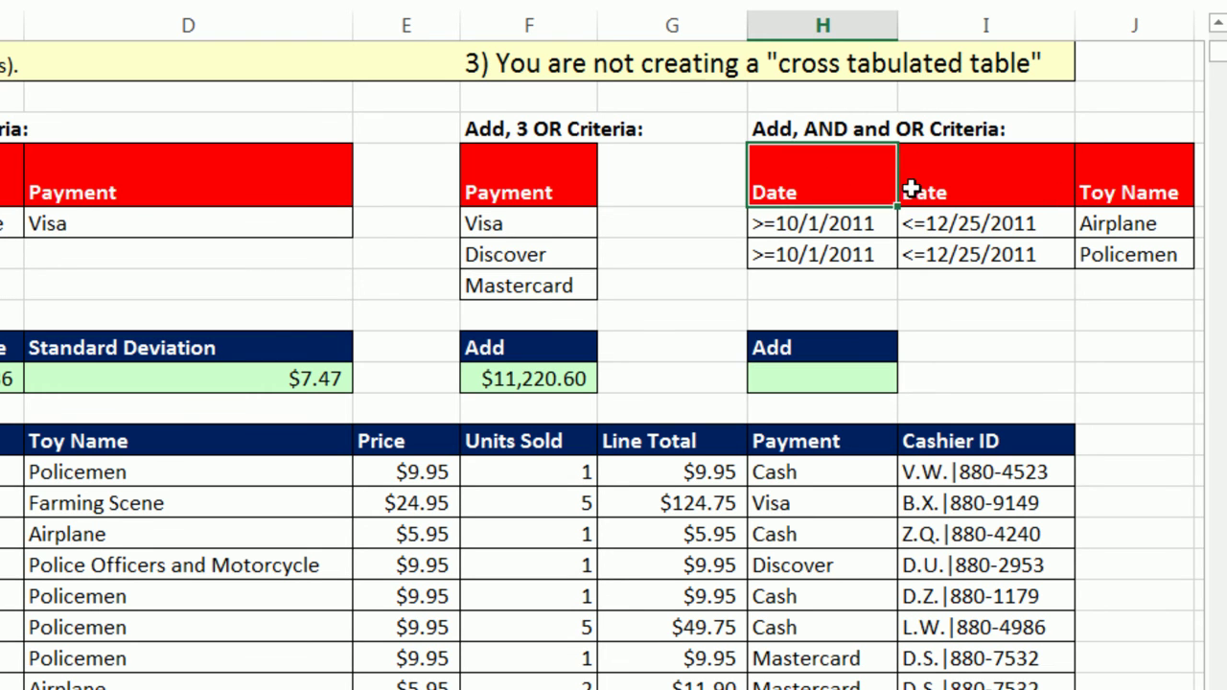
{"action": "left_click", "coordinate": [911, 189]}
{"action": "left_click", "coordinate": [1102, 182]}
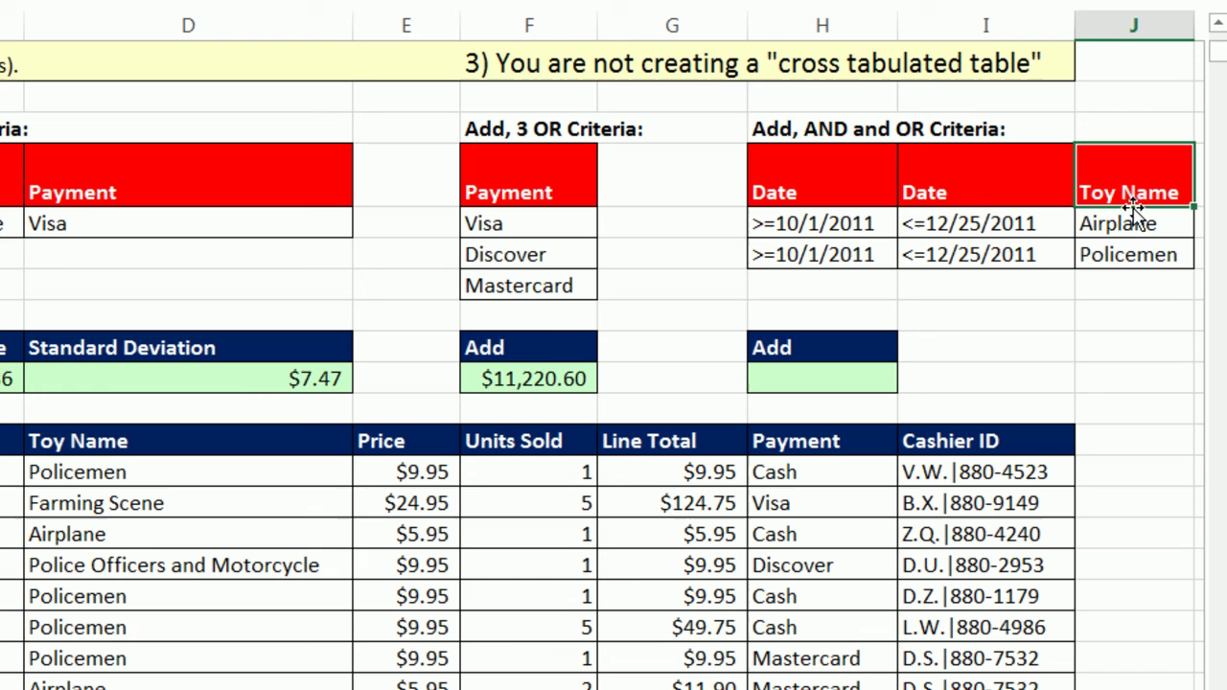
{"action": "left_click", "coordinate": [1110, 223]}
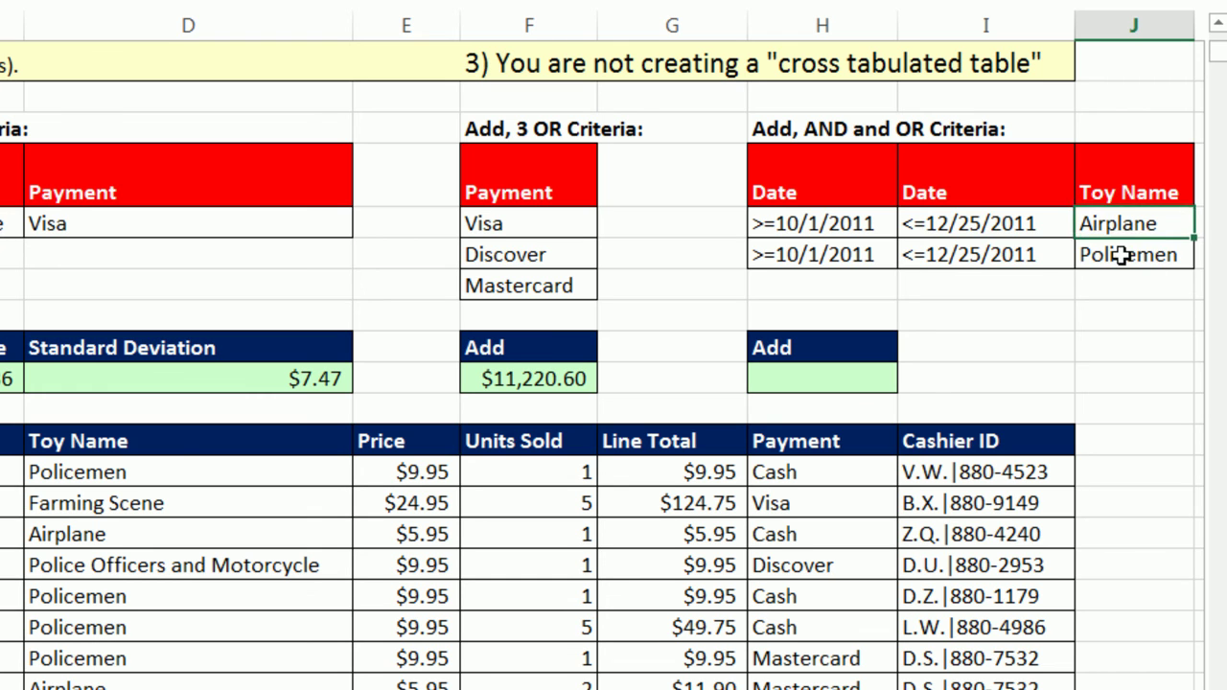
{"action": "left_click", "coordinate": [1121, 254]}
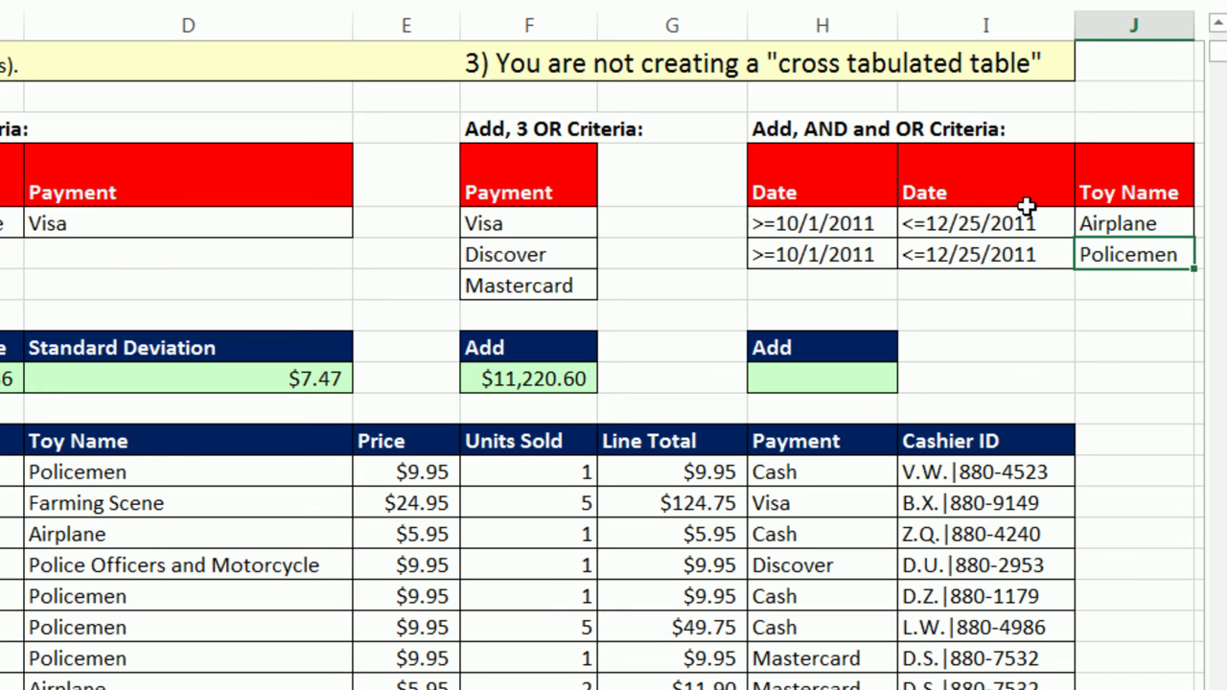
{"action": "left_click_drag", "start_coordinate": [825, 228], "coordinate": [1081, 222]}
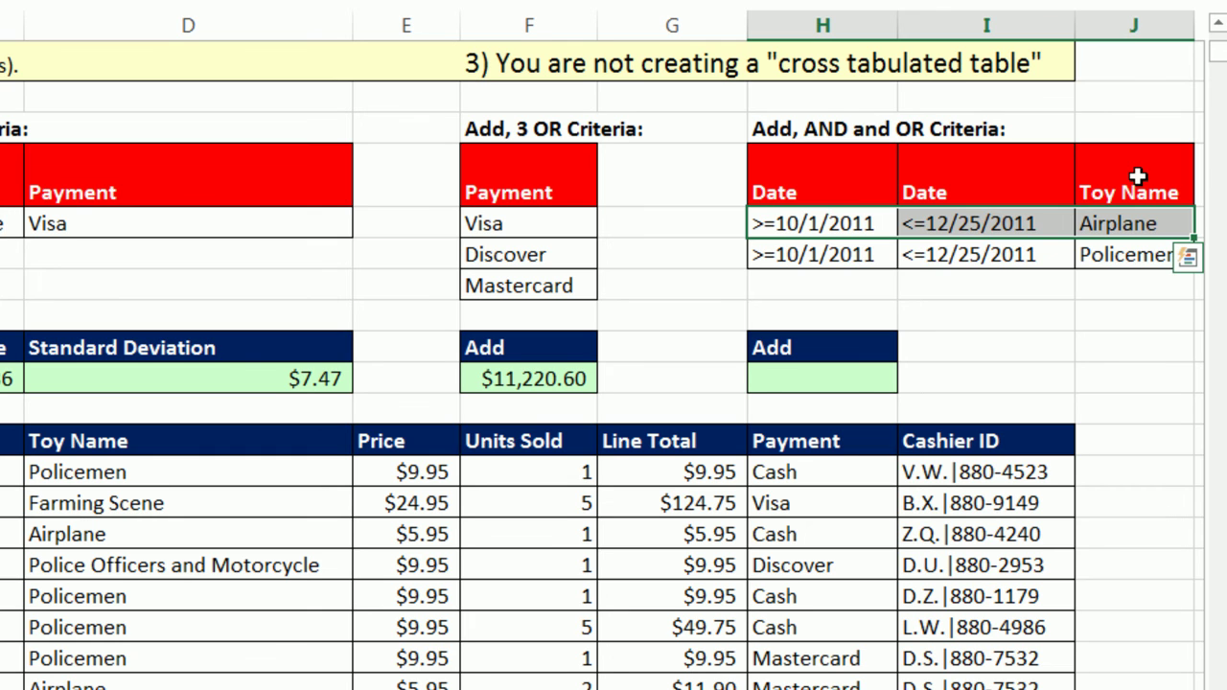
{"action": "left_click_drag", "start_coordinate": [854, 255], "coordinate": [988, 254]}
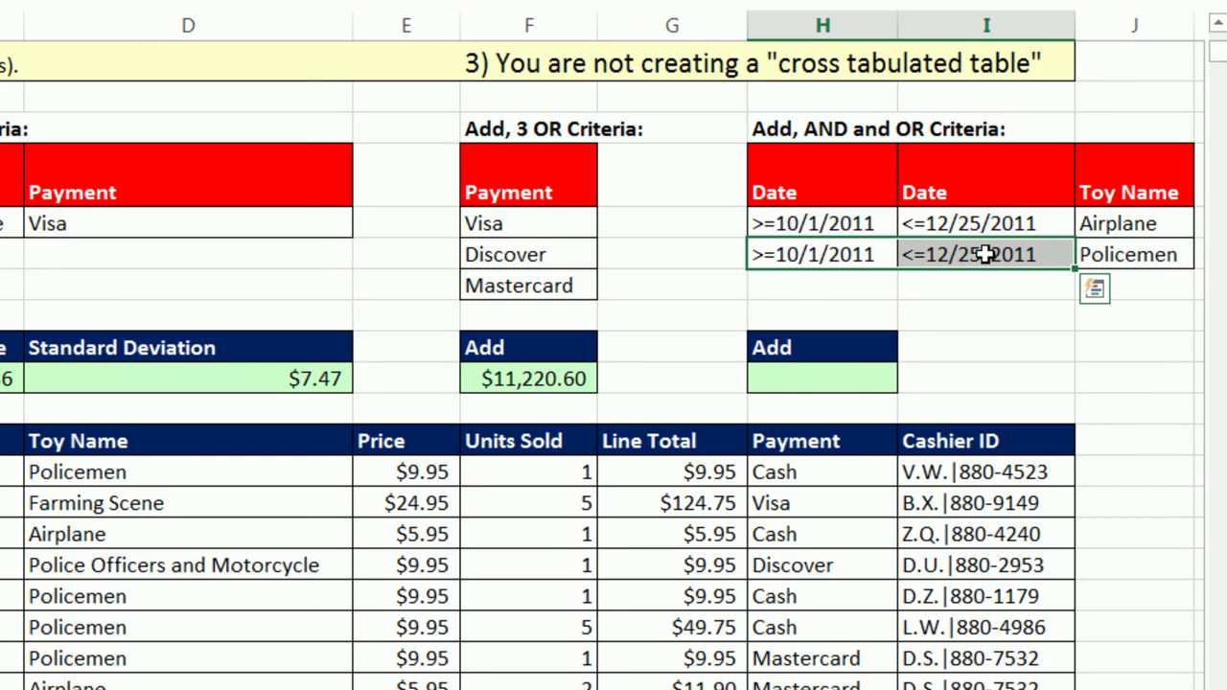
{"action": "left_click", "coordinate": [1143, 254]}
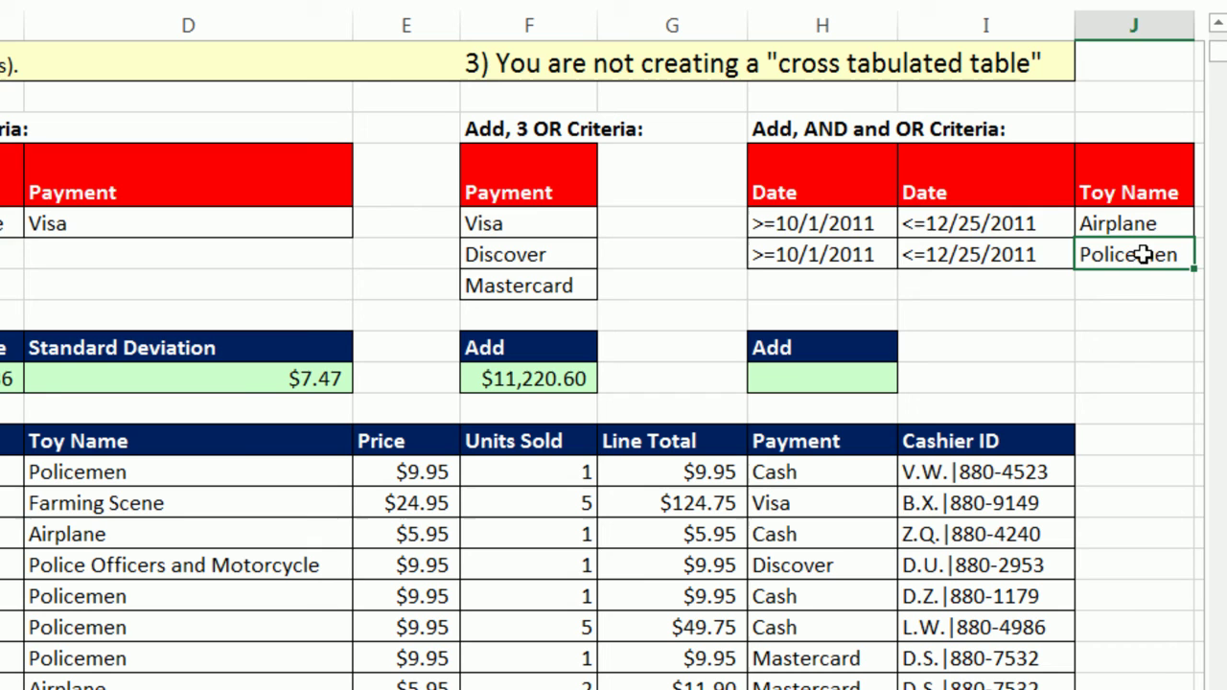
{"action": "left_click_drag", "start_coordinate": [856, 224], "coordinate": [1156, 214]}
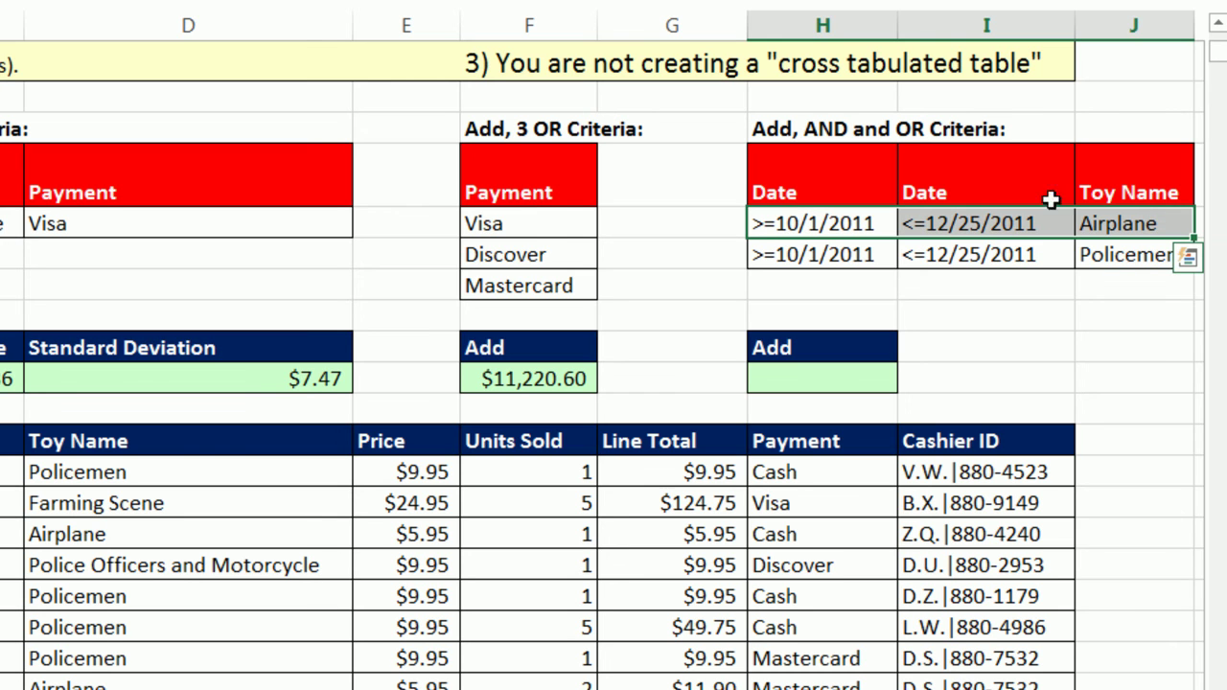
{"action": "left_click_drag", "start_coordinate": [783, 255], "coordinate": [1100, 264]}
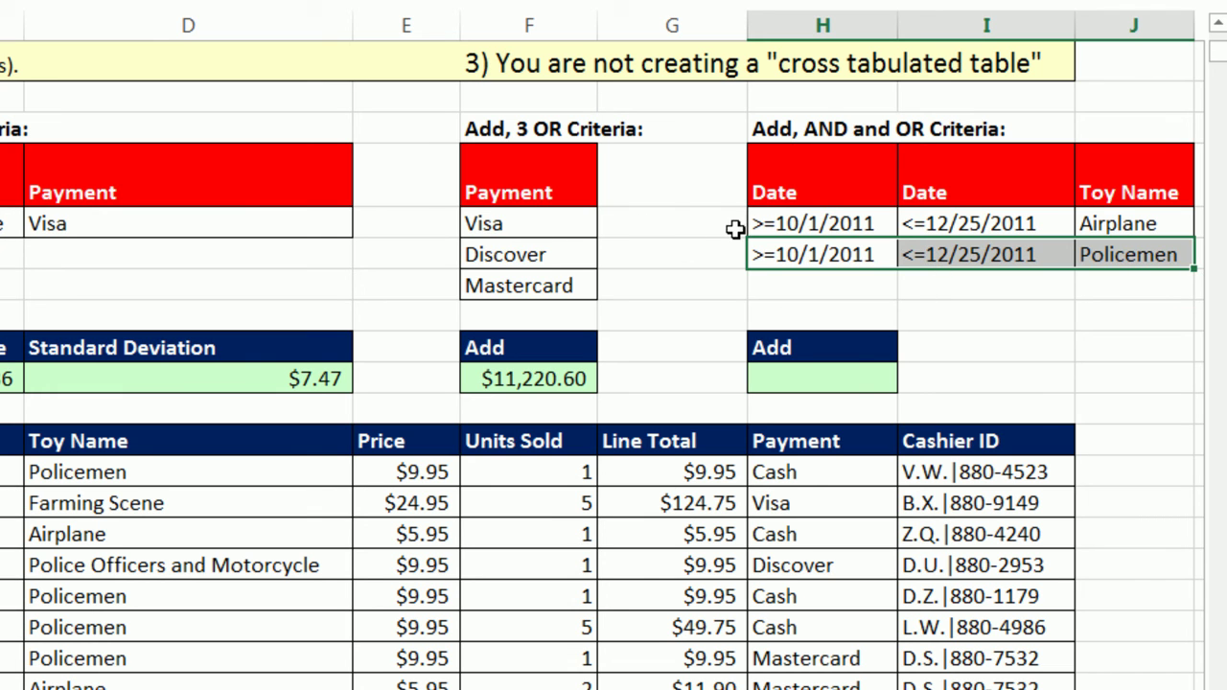
{"action": "left_click_drag", "start_coordinate": [781, 220], "coordinate": [1088, 220]}
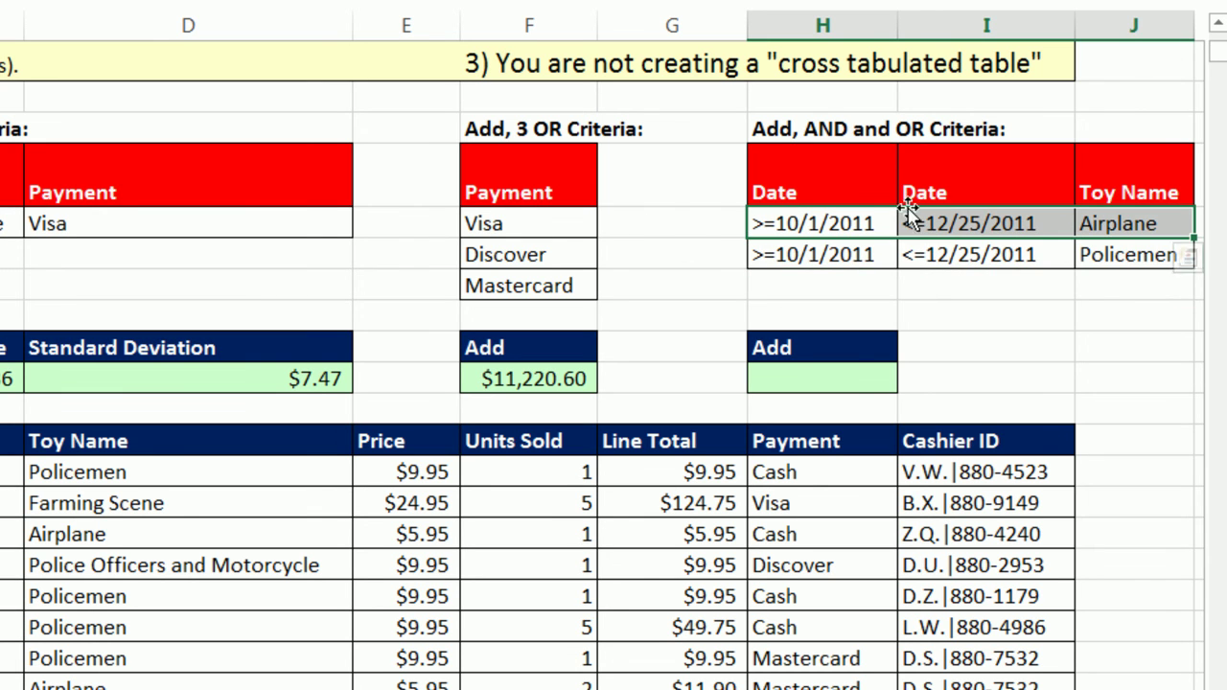
{"action": "left_click_drag", "start_coordinate": [773, 251], "coordinate": [1096, 257]}
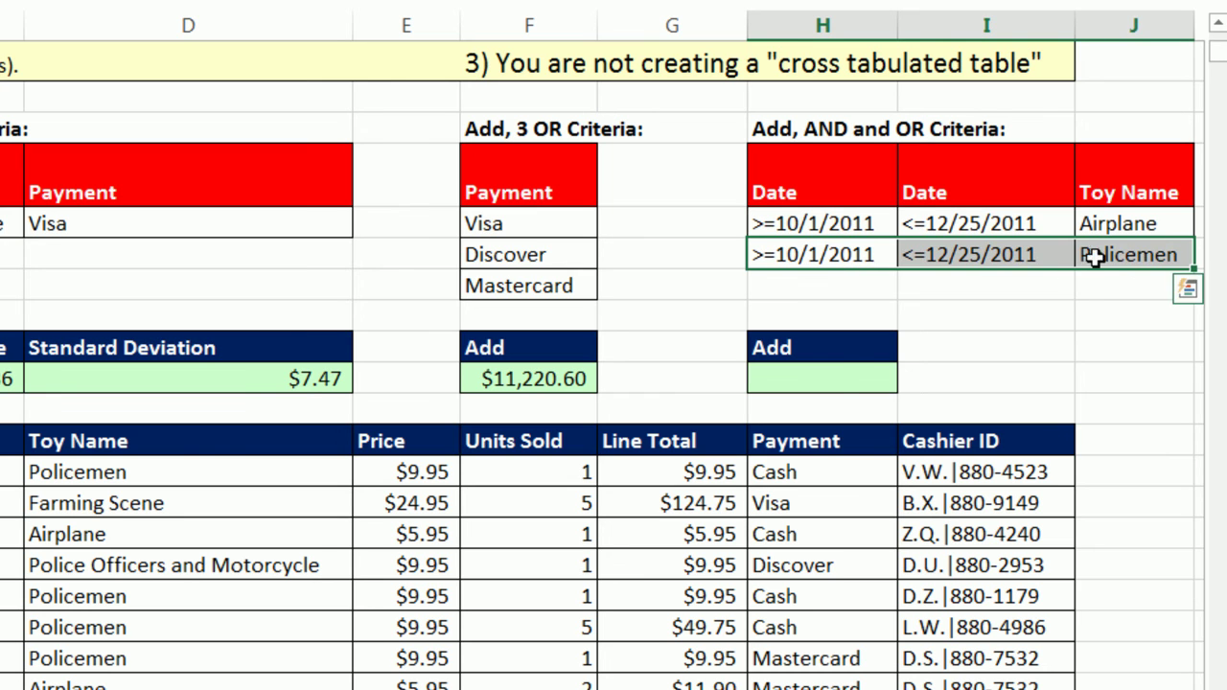
Start a DSUM formula in H21 for the AND and OR criteria, with the whole data set A23:I1023 as the database argument
{"action": "left_click", "coordinate": [841, 375]}
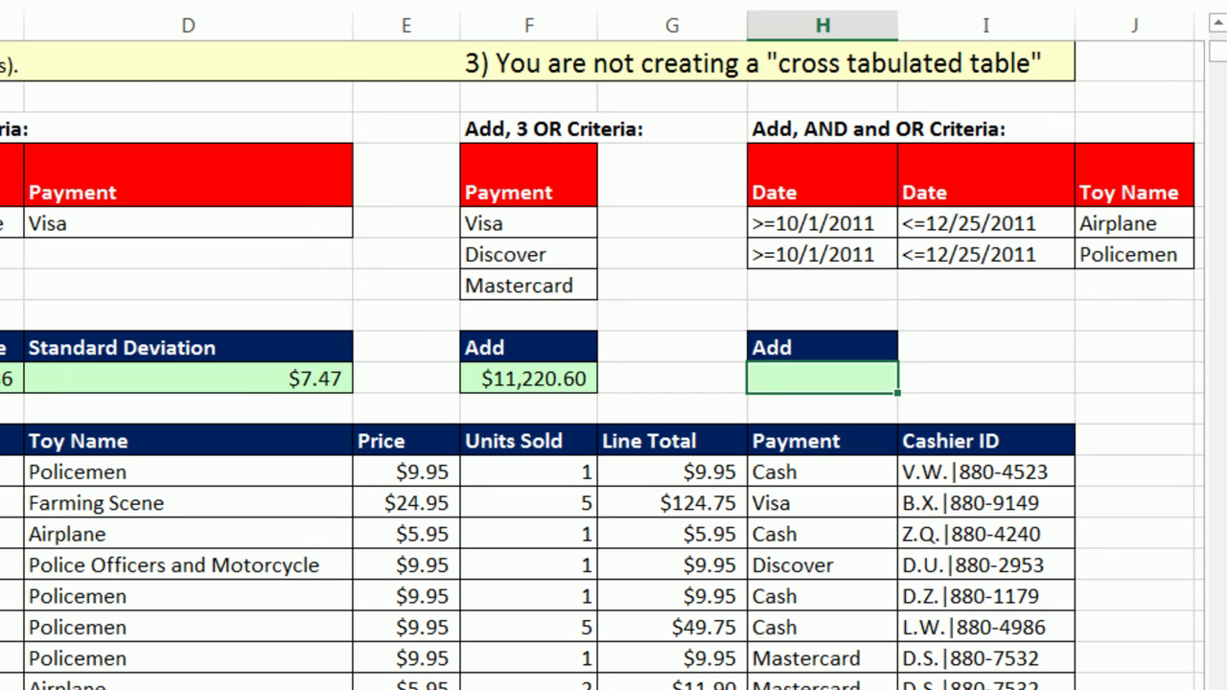
{"action": "type", "text": "=dsu"}
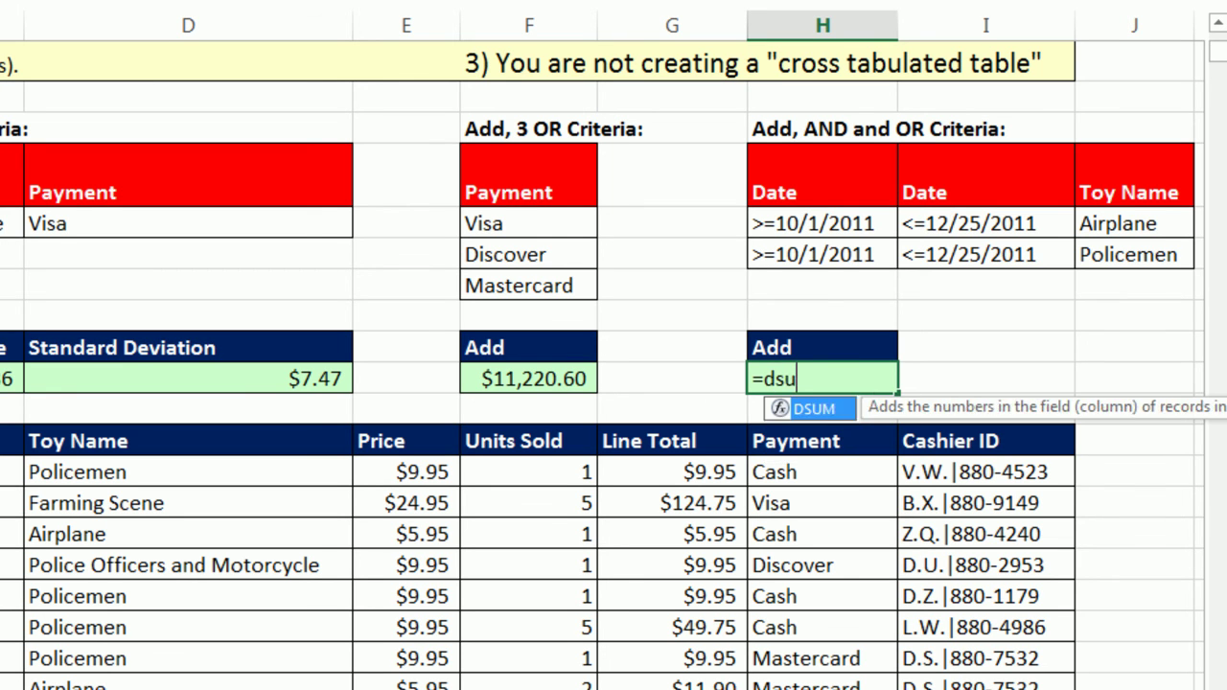
{"action": "key", "text": "Tab"}
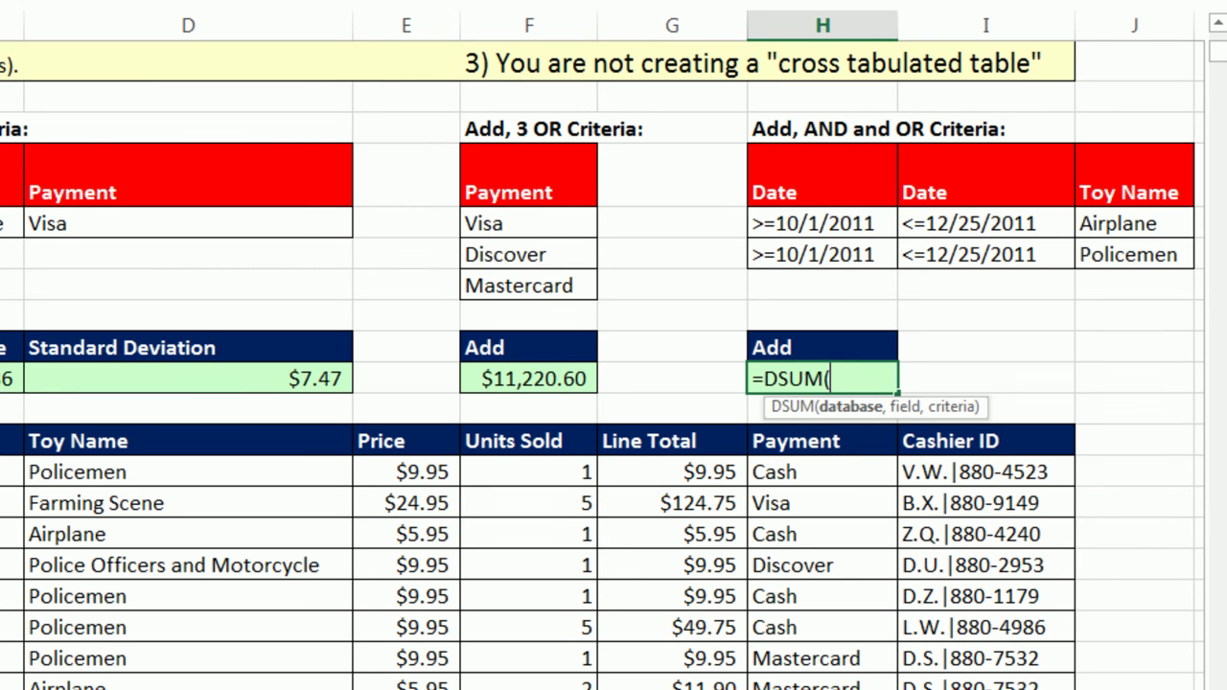
{"action": "left_click_drag", "start_coordinate": [5, 441], "coordinate": [1055, 442]}
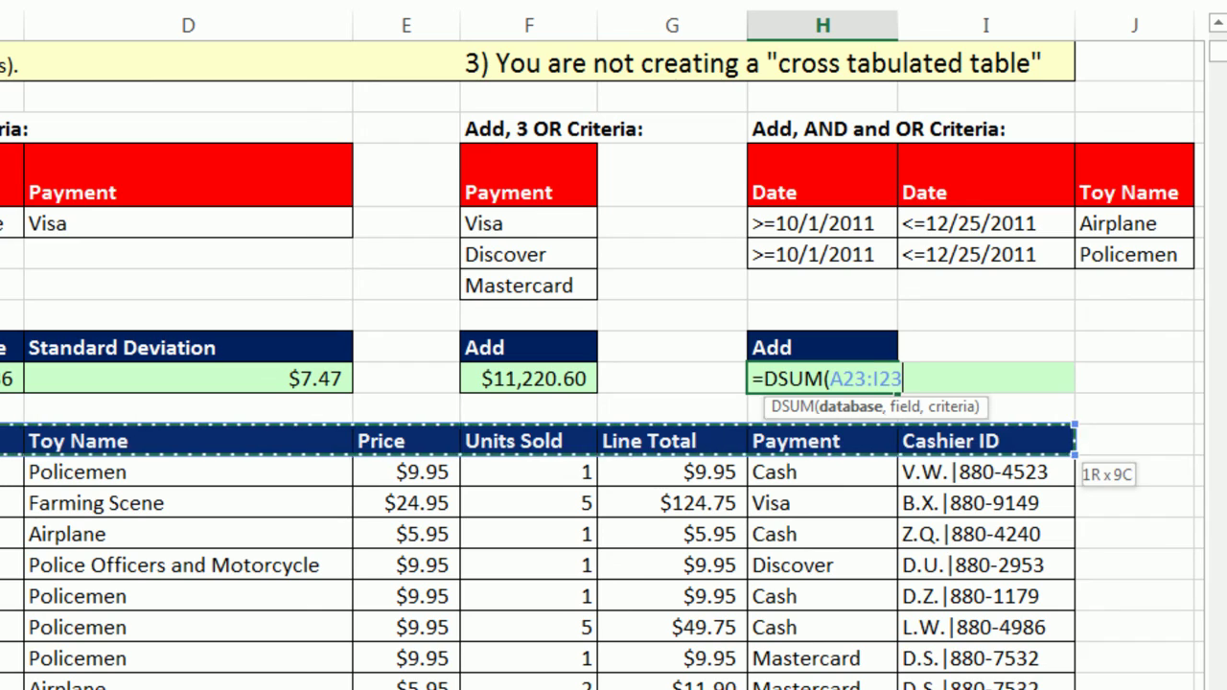
{"action": "key", "text": "ctrl+shift+Down"}
{"action": "key", "text": "ctrl+BackSpace"}
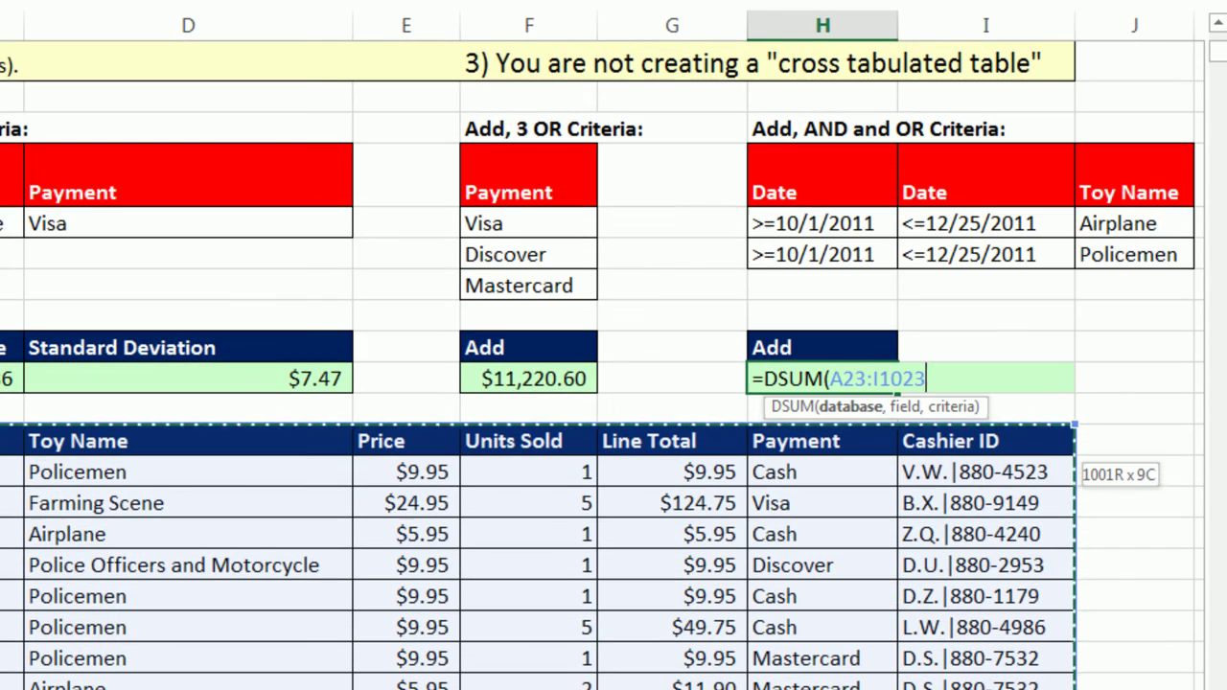
{"action": "type", "text": ",\"Li"}
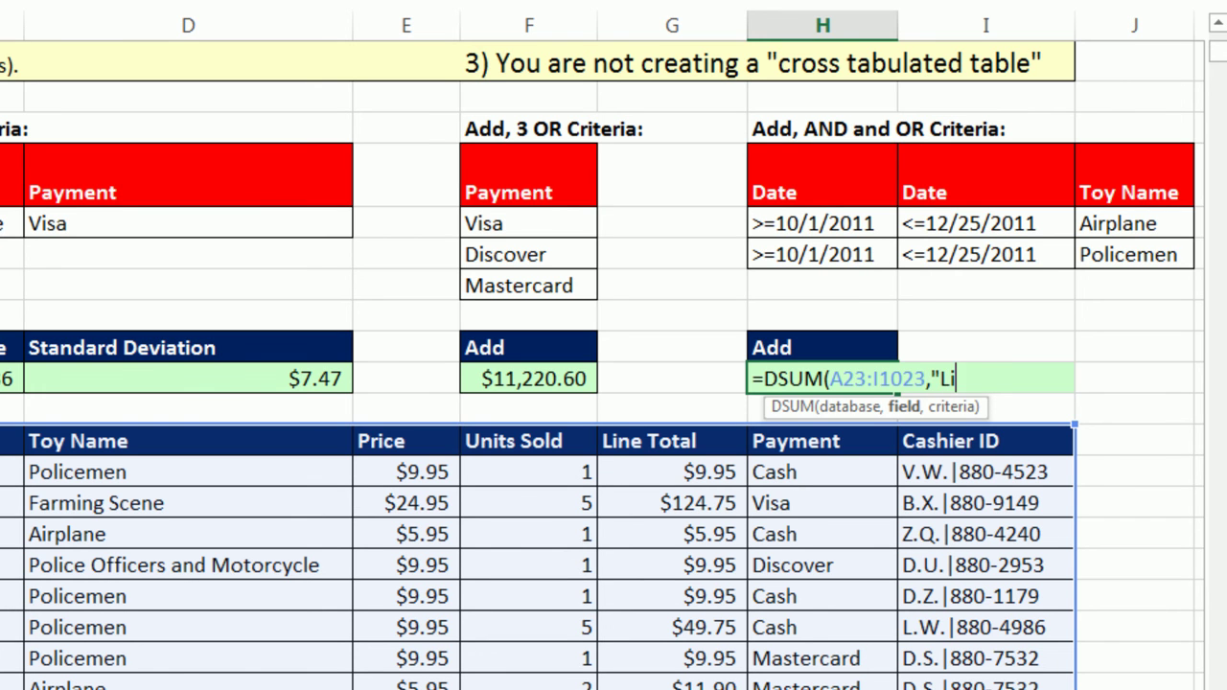
{"action": "key", "text": "BackSpace"}
{"action": "key", "text": "BackSpace"}
{"action": "key", "text": "BackSpace"}
{"action": "key", "text": "BackSpace"}
{"action": "key", "text": "BackSpace"}
Complete the DSUM in H21 with column number 7 as the field and H15:J17 as the criteria, and enter the formula
{"action": "type", "text": "7,"}
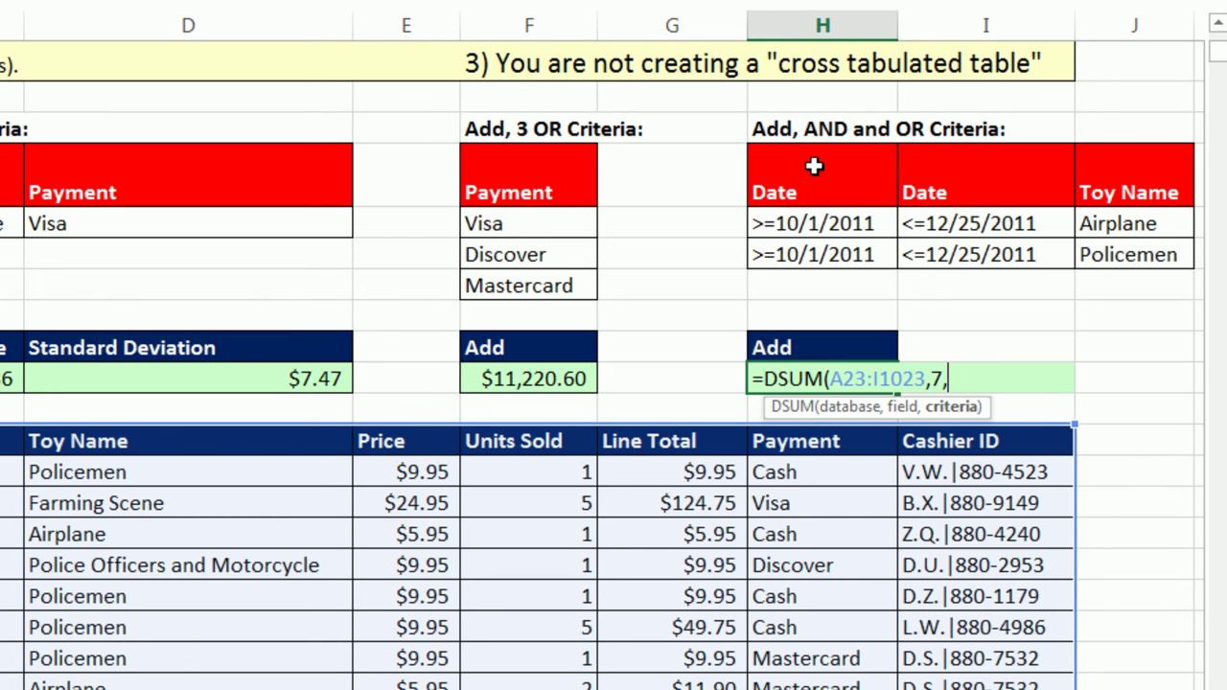
{"action": "left_click_drag", "start_coordinate": [816, 164], "coordinate": [1116, 259]}
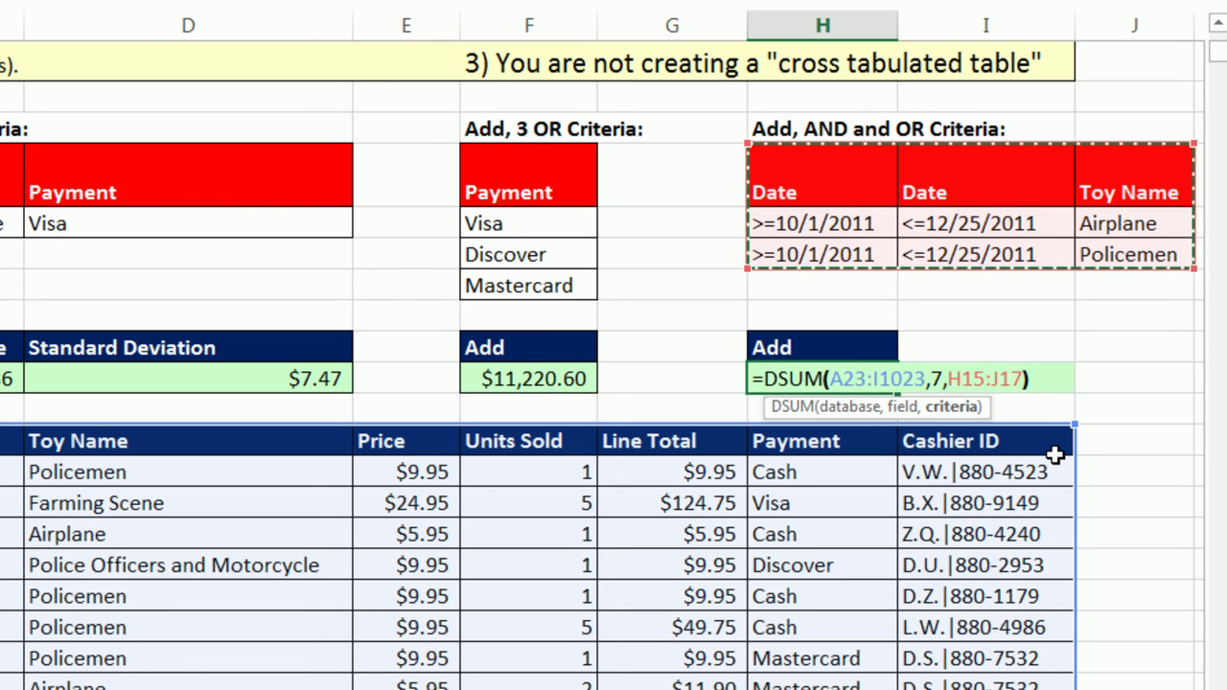
{"action": "type", "text": ")"}
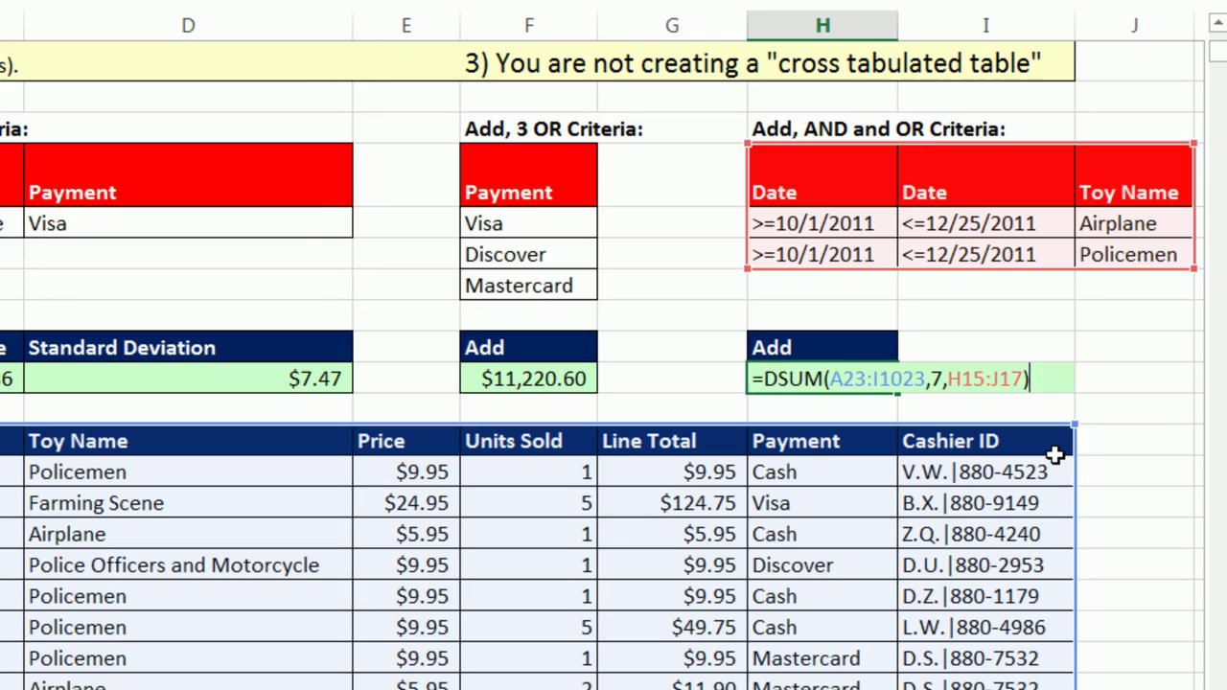
{"action": "key", "text": "ctrl+Return"}
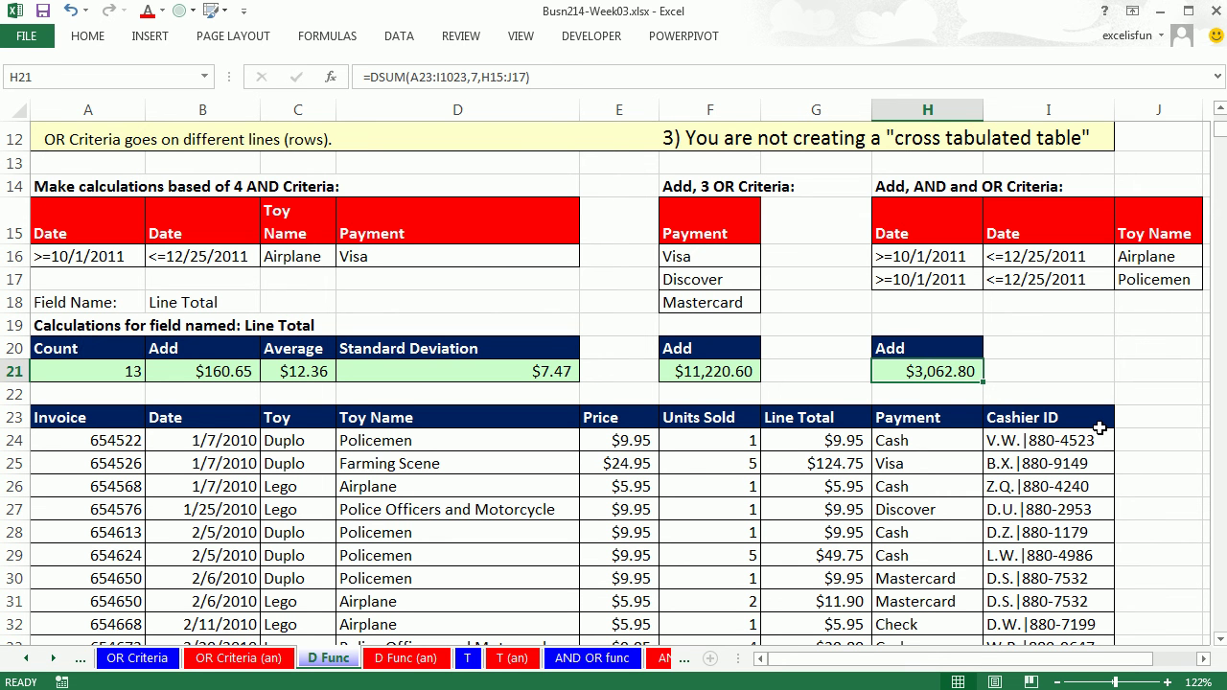
Review the criteria headers in H15:J15 and open the DSUM formula in H21 to inspect its references
{"action": "left_click", "coordinate": [908, 223]}
{"action": "left_click", "coordinate": [1040, 220]}
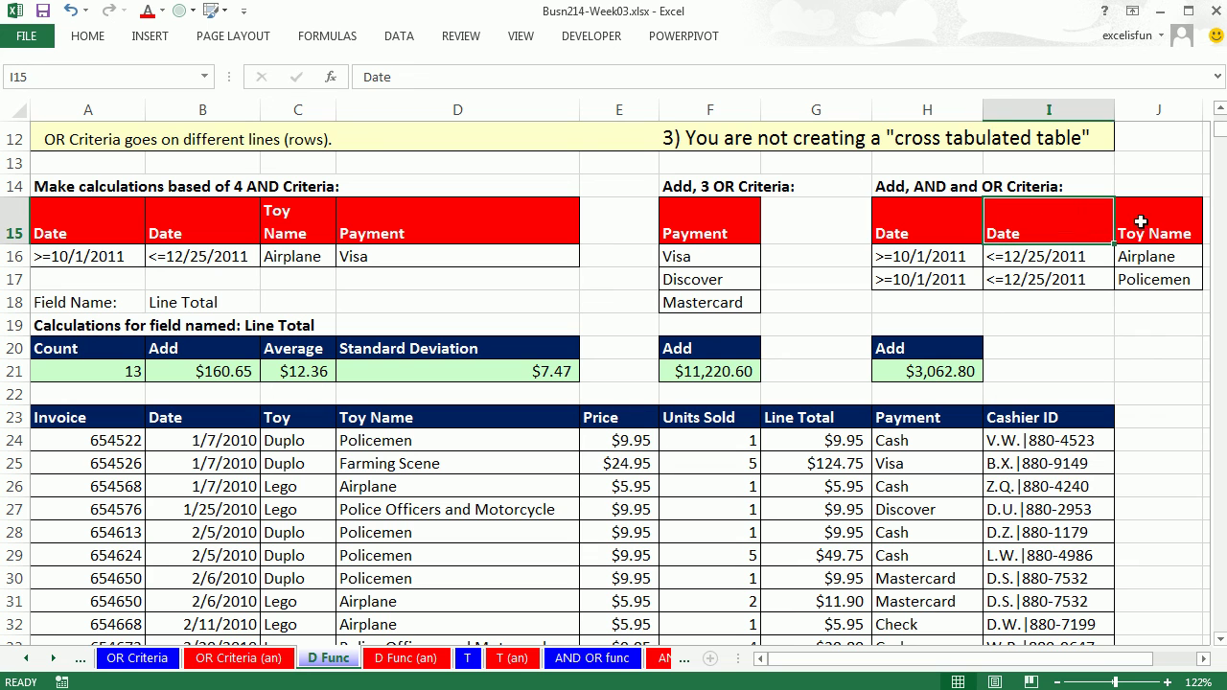
{"action": "left_click", "coordinate": [1145, 221]}
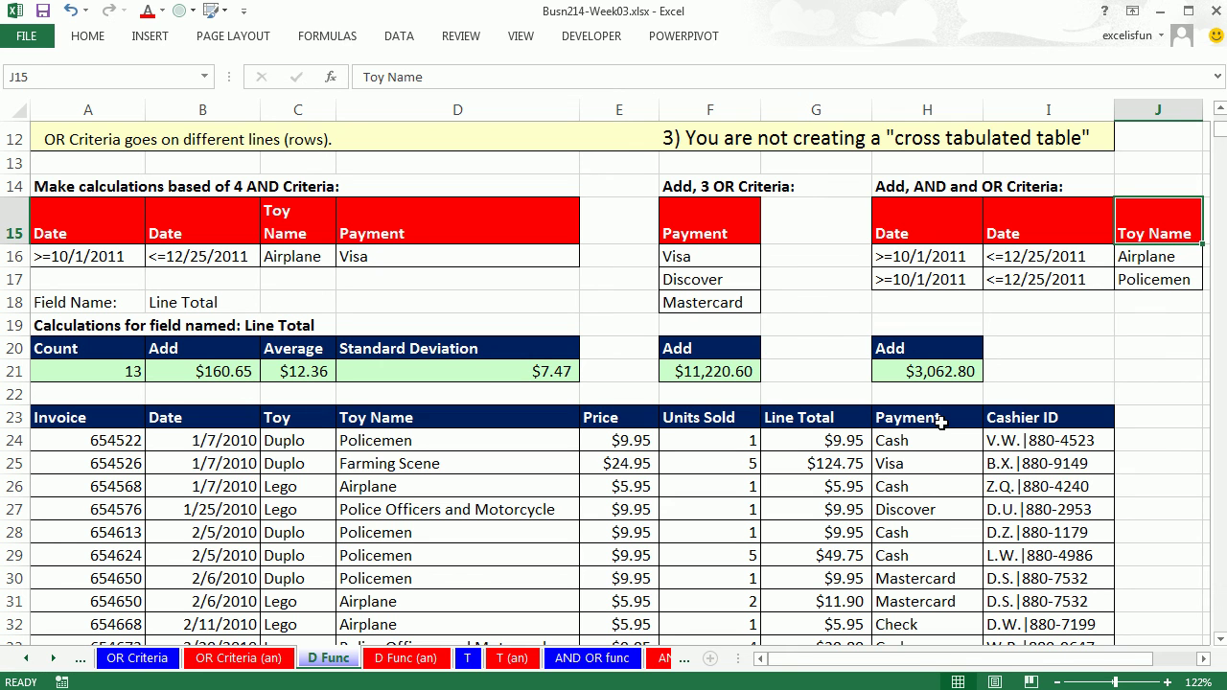
{"action": "double_click", "coordinate": [915, 373]}
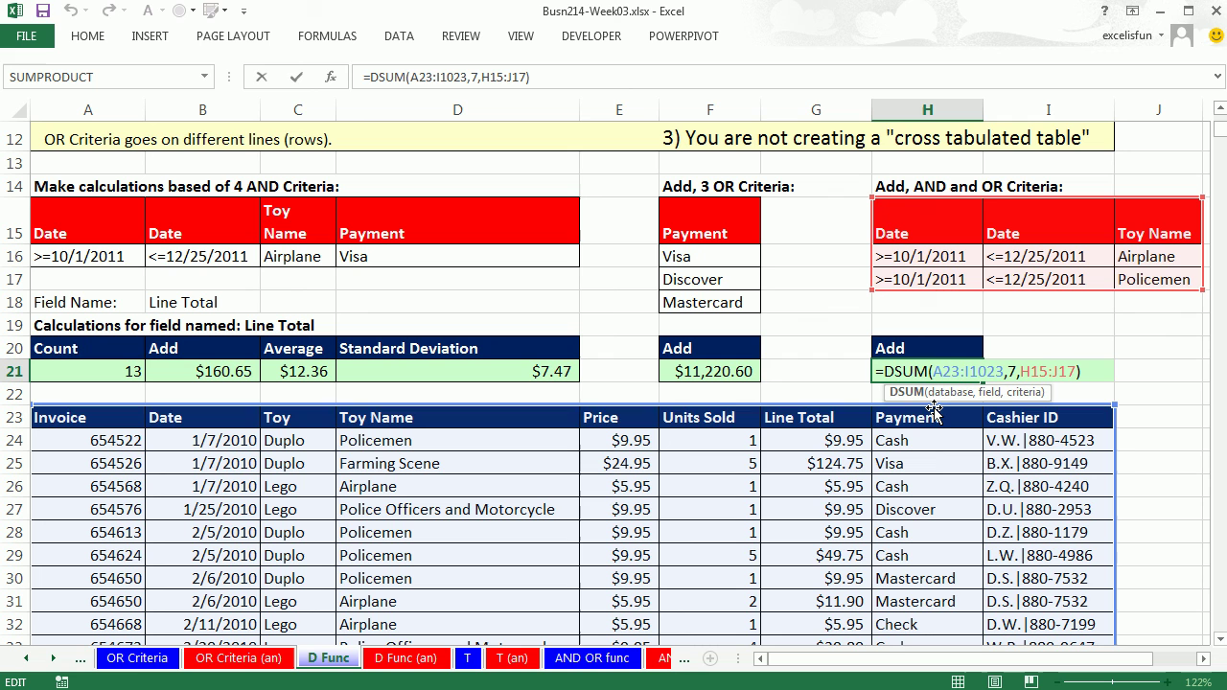